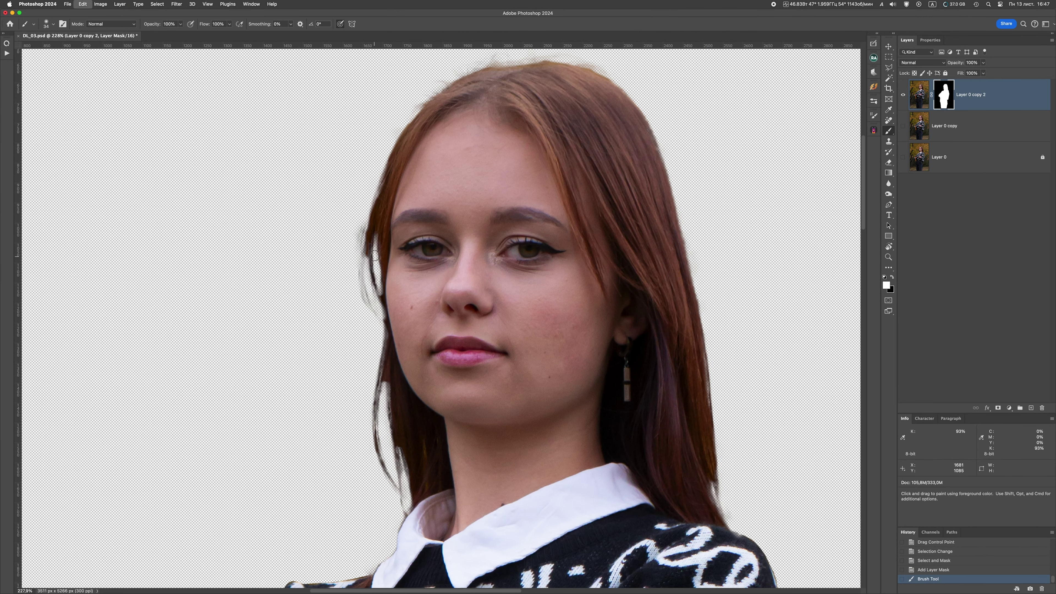
Try a brush stroke along the mask's hair edge, then undo it.
drag(375, 254, 362, 275)
key(super+z)
key(super+z)
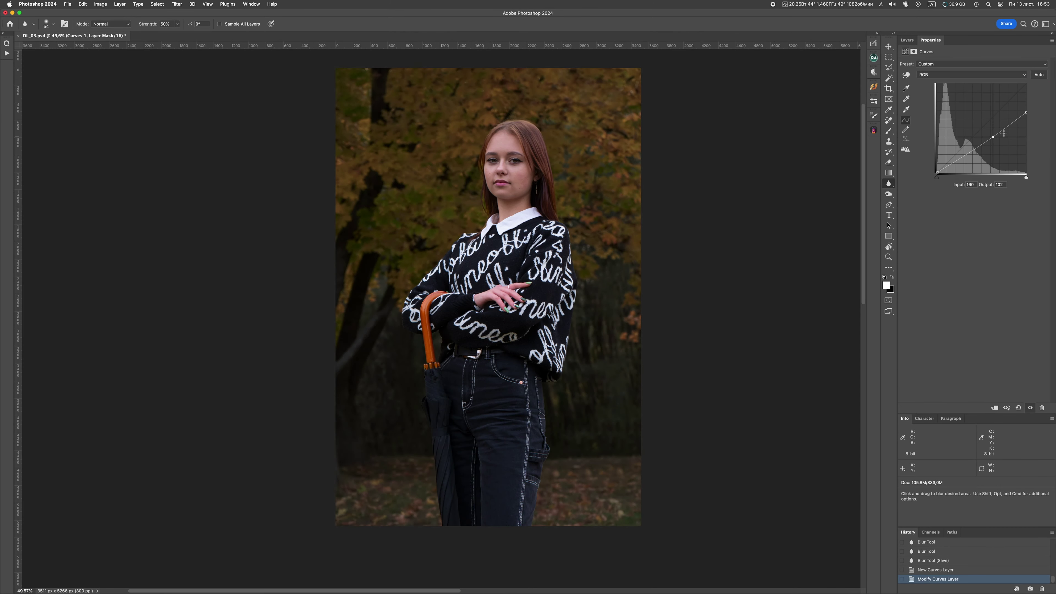
Pull the Curves line down to darken the background and pick a soft masking brush.
drag(935, 162, 937, 166)
click(907, 39)
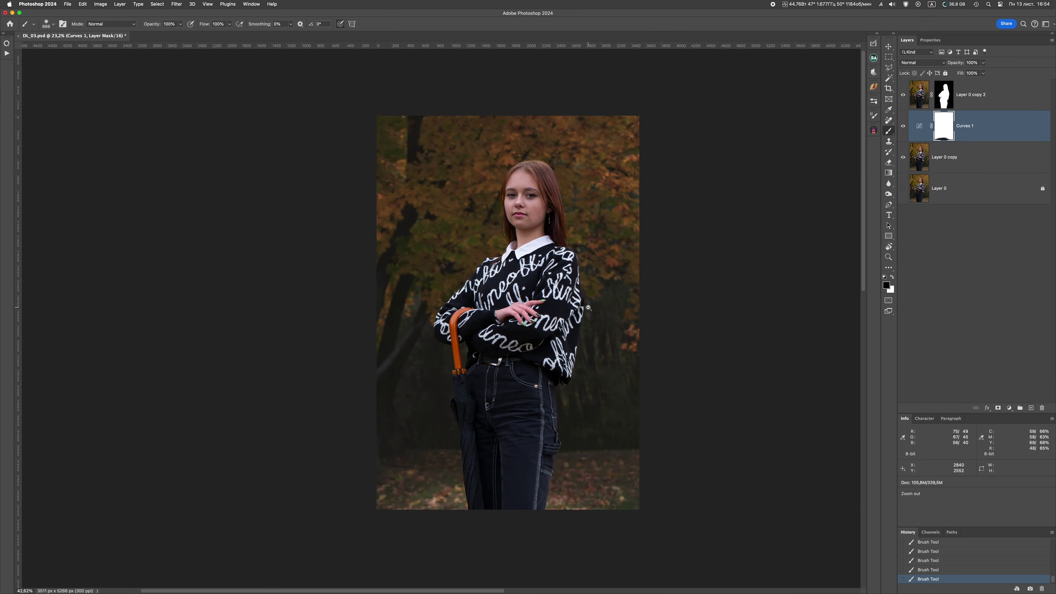
click(873, 102)
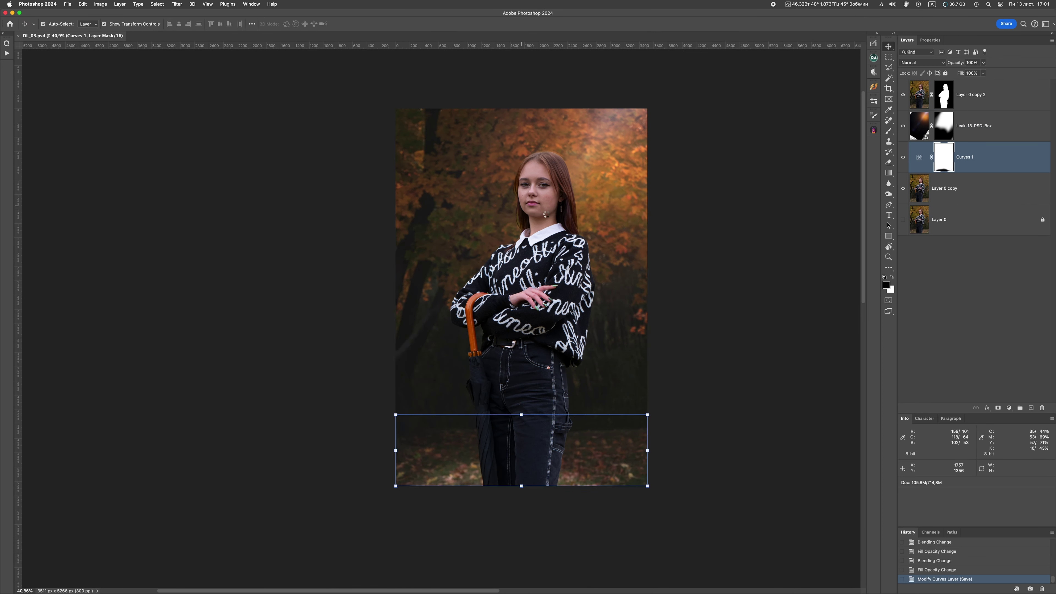
Rotate, enlarge and vertically flip the bokeh overlay, then commit the transform.
mouse_move(605, 172)
mouse_down()
mouse_move(664, 95)
mouse_move(654, 98)
mouse_up()
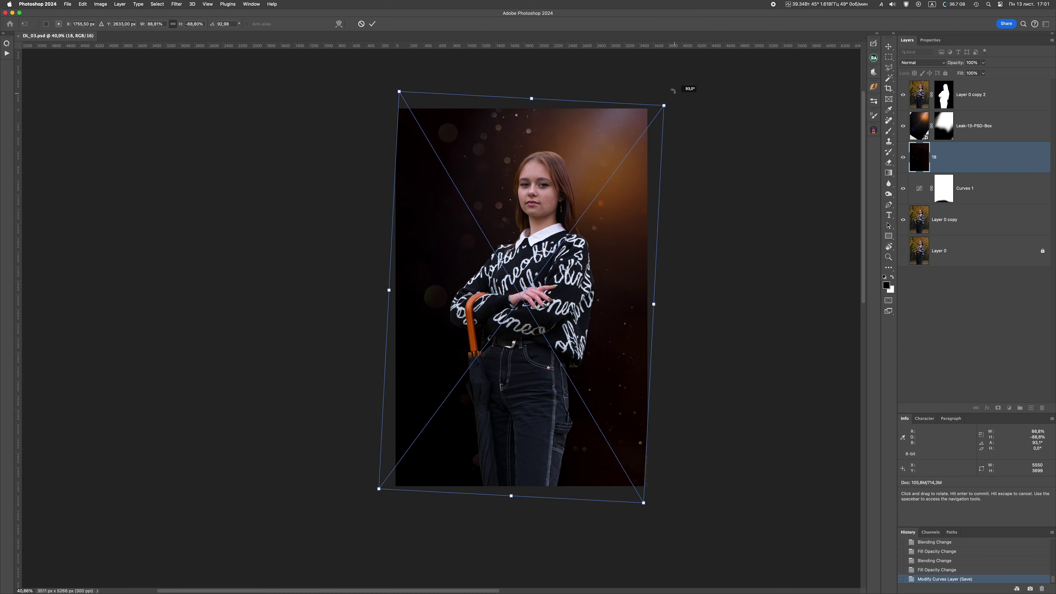
right_click(603, 301)
click(635, 463)
key(alt+shift+s)
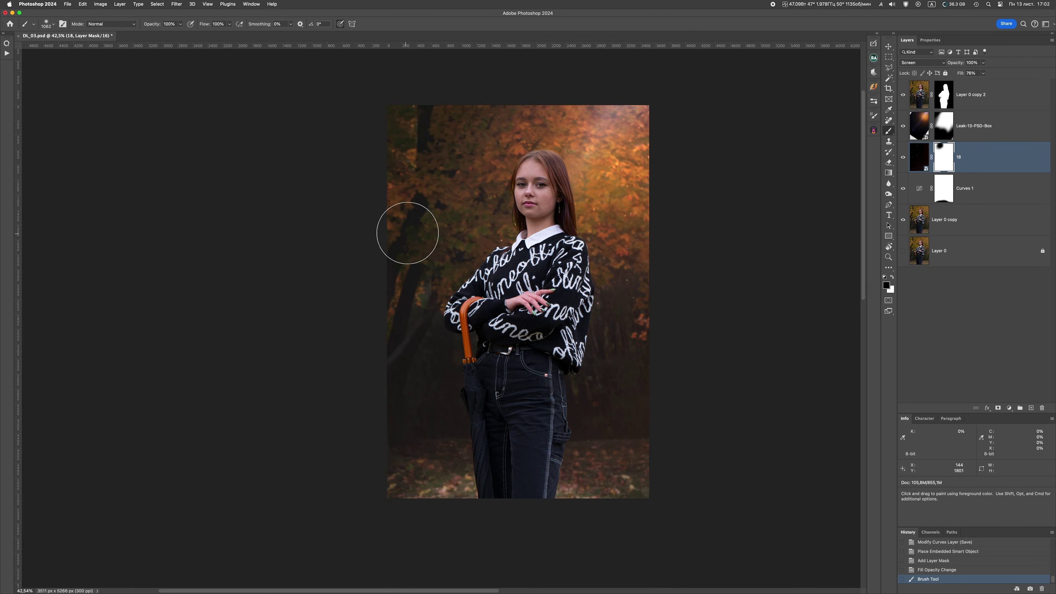
Mask out the bokeh at the lower left, lower right and right side.
click(370, 480)
click(644, 468)
click(623, 331)
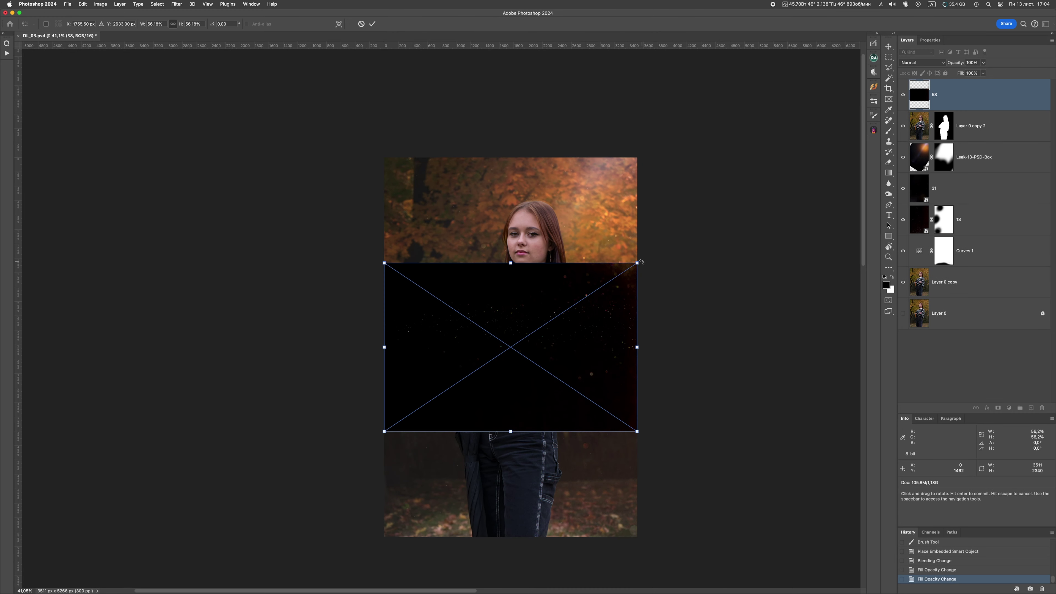
Place sparkle layer 58 below Leak-13-PSD-Box and blend it as Linear Dodge (Add).
key(Return)
drag(935, 94, 935, 141)
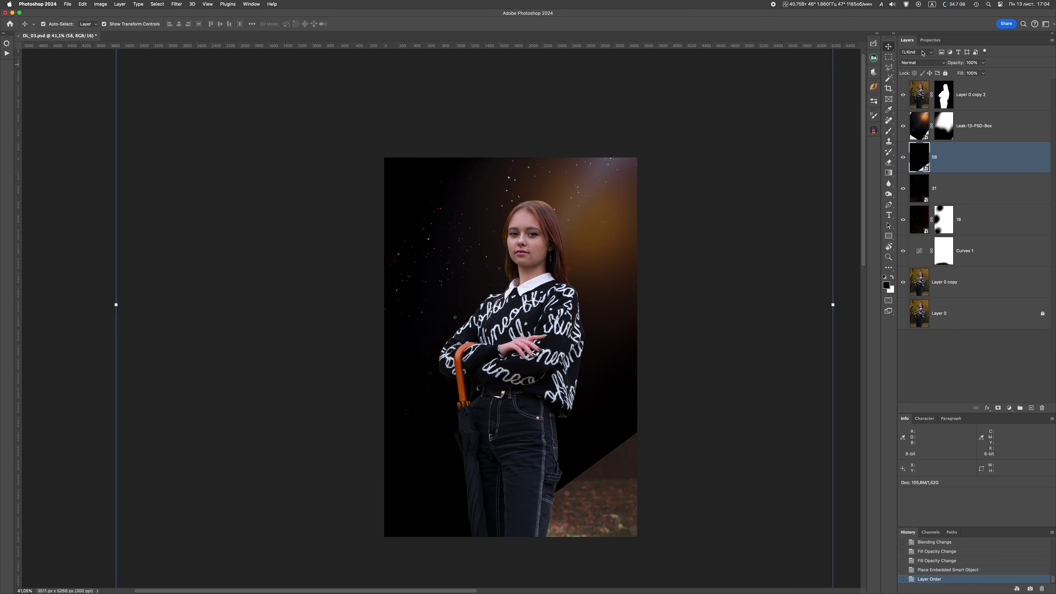
click(922, 62)
click(914, 147)
Tilt layer 58 about 20 degrees, lower its fill, and apply Gaussian Blur.
drag(852, 354, 856, 467)
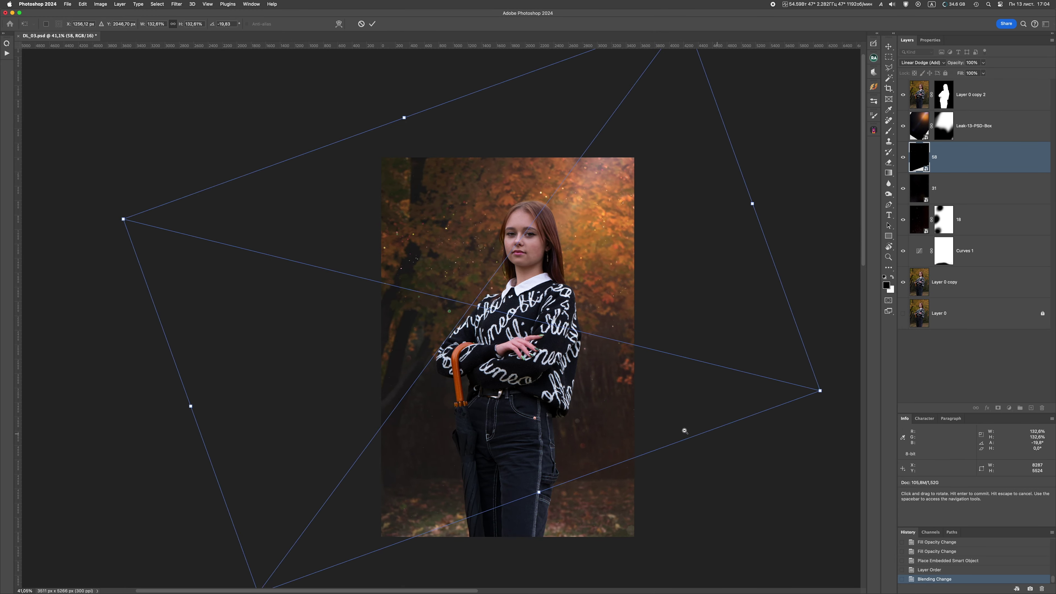
key(ctrl+minus)
drag(960, 74, 946, 74)
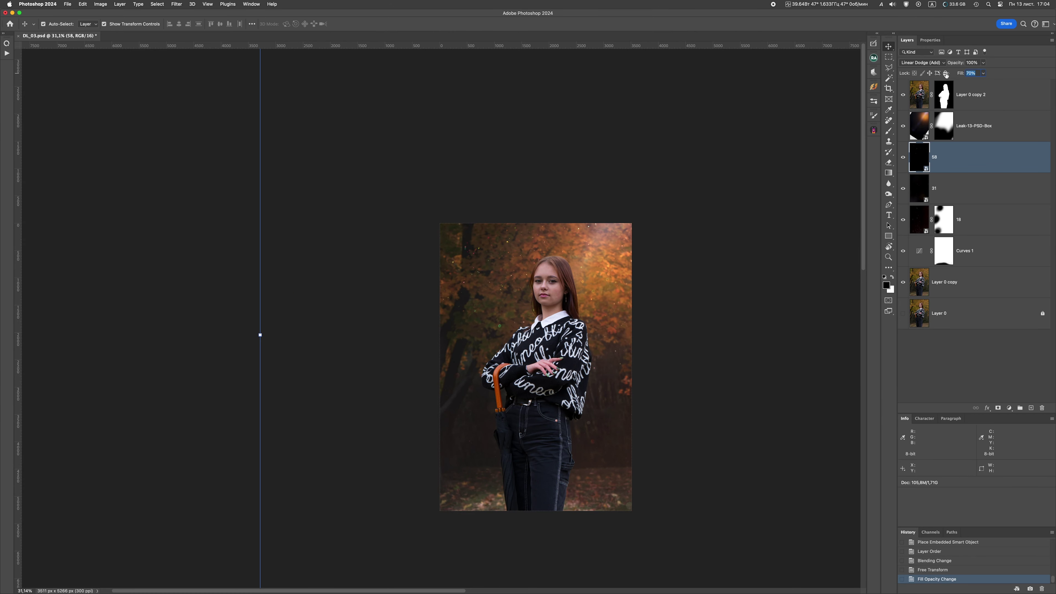
drag(499, 272, 524, 273)
click(176, 3)
click(287, 123)
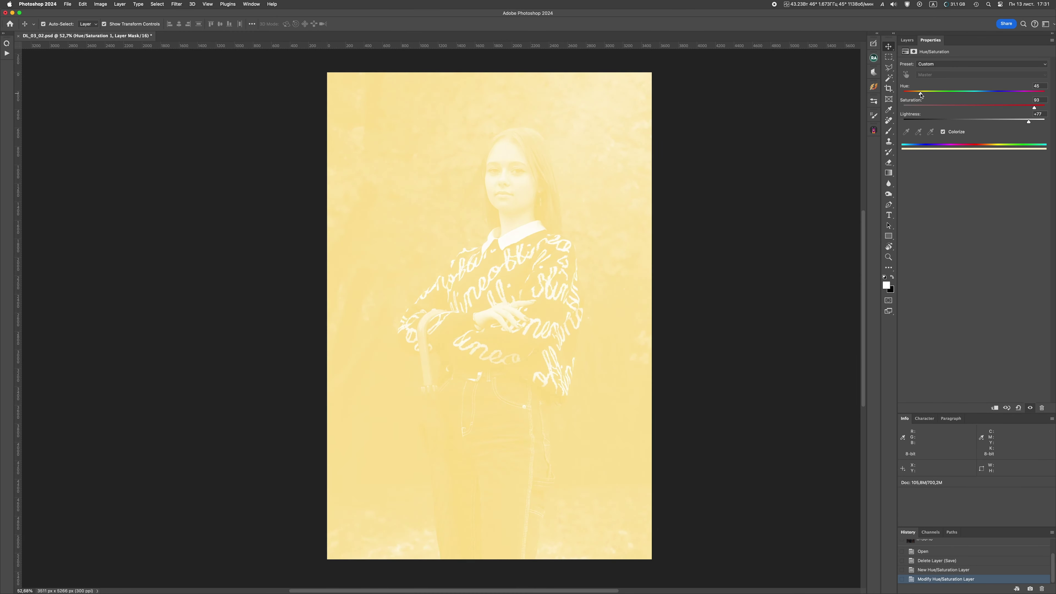
Raise the golden tint's lightness to +84 and invert its mask to hide it.
drag(1029, 121, 1034, 122)
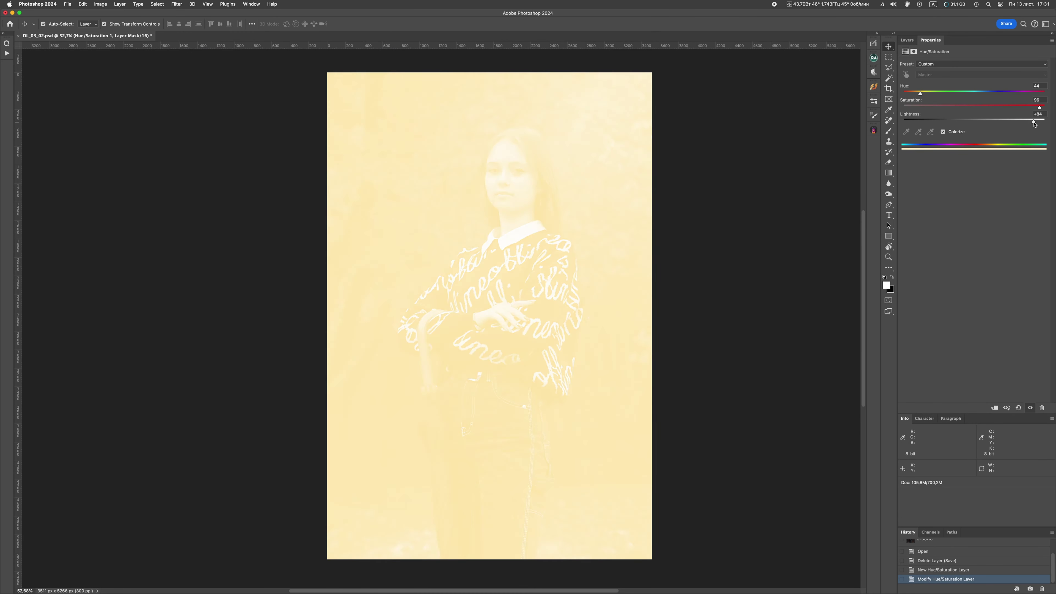
click(907, 40)
key(ctrl+i)
key(b)
right_click(640, 93)
key(Escape)
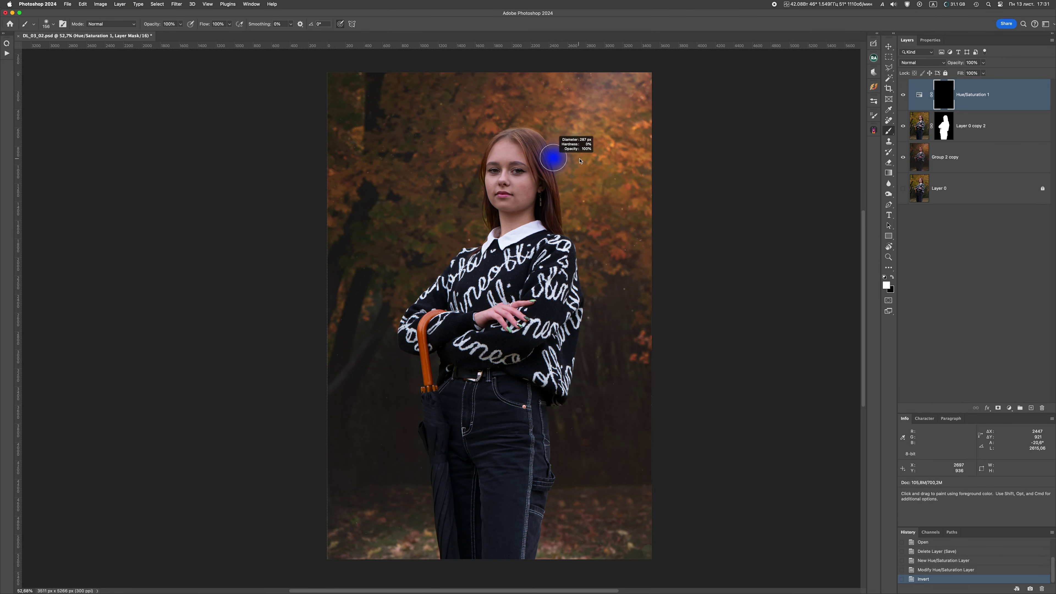
Paint golden glow along the hair edge, shoulder edge and jeans' right edge.
drag(538, 128, 550, 166)
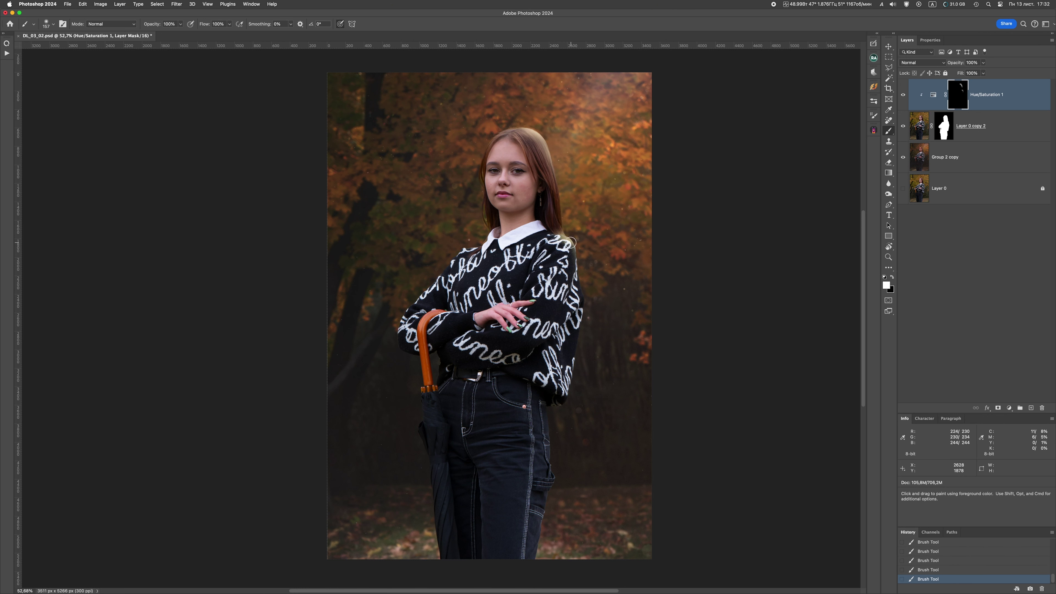
drag(565, 233, 582, 374)
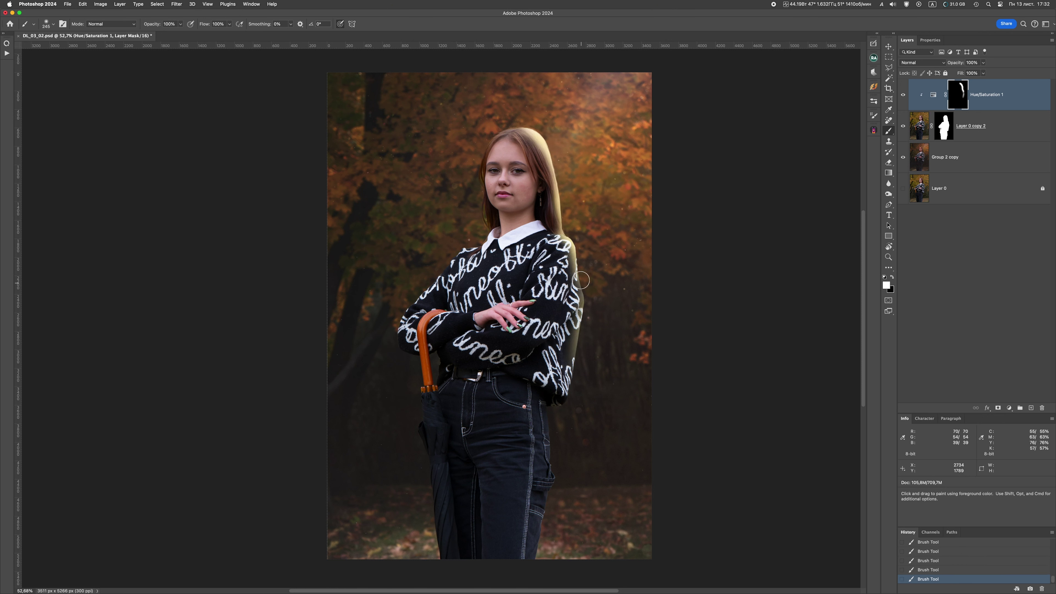
drag(553, 428, 546, 557)
key(bracketleft)
key(bracketleft)
key(bracketleft)
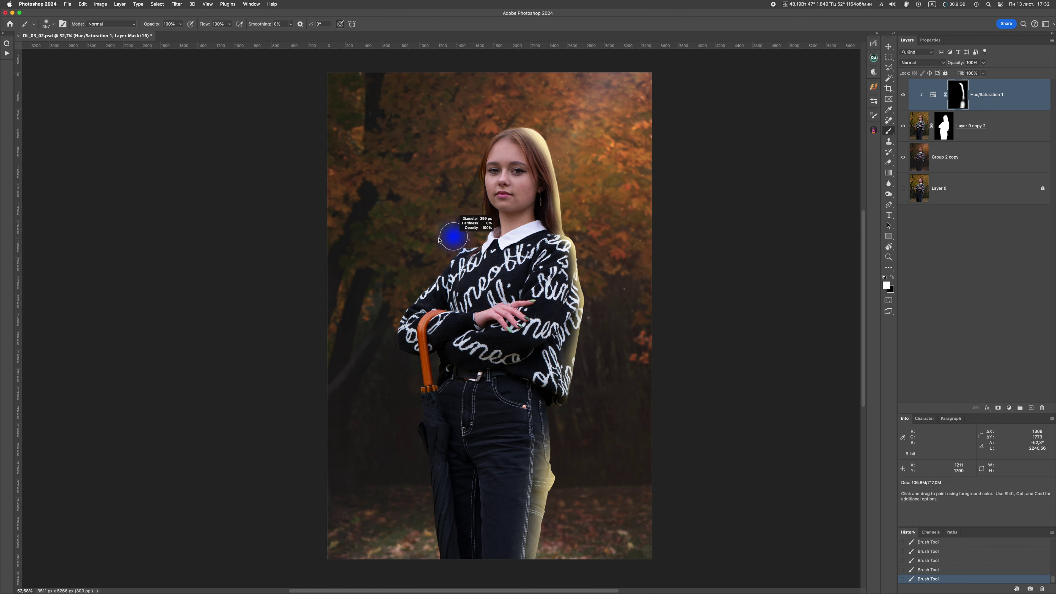
key(bracketleft)
key(bracketleft)
key(bracketleft)
Limit the golden glow with Blend If Underlying Layer black set to 0/83.
scroll(564, 222, up, 5)
double_click(1006, 94)
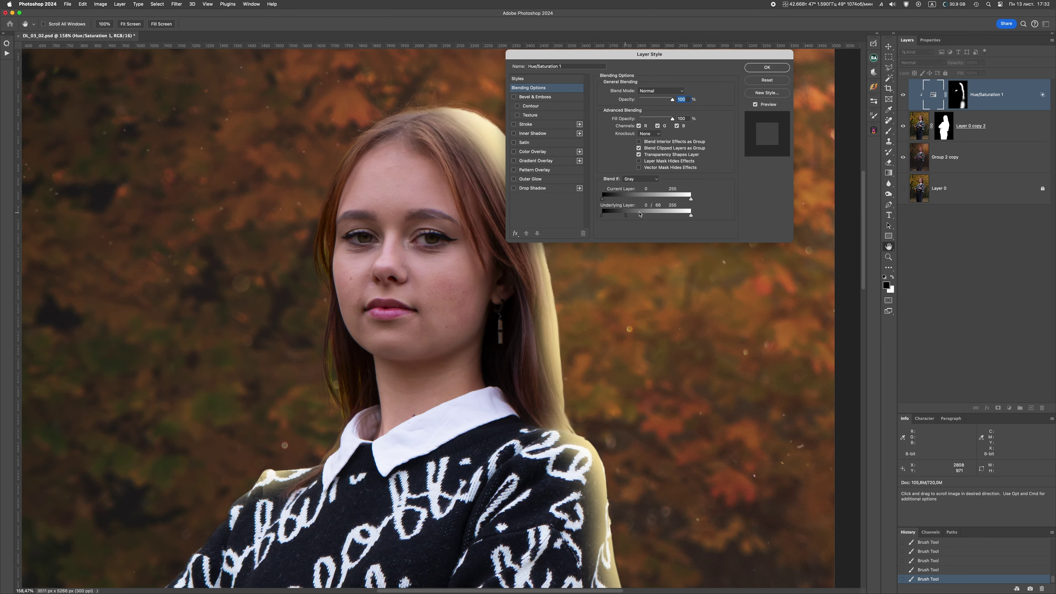
drag(602, 215, 632, 215)
click(767, 67)
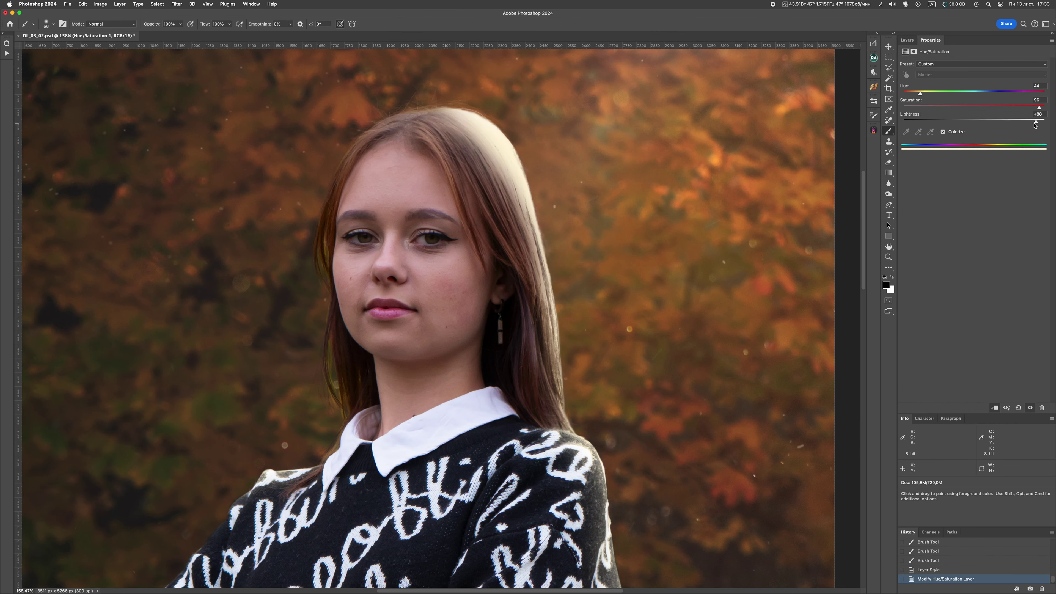
Paint extra glow onto the top of the hair and above the right shoulder.
click(907, 40)
mouse_move(504, 177)
mouse_down()
mouse_move(490, 133)
mouse_move(430, 132)
mouse_up()
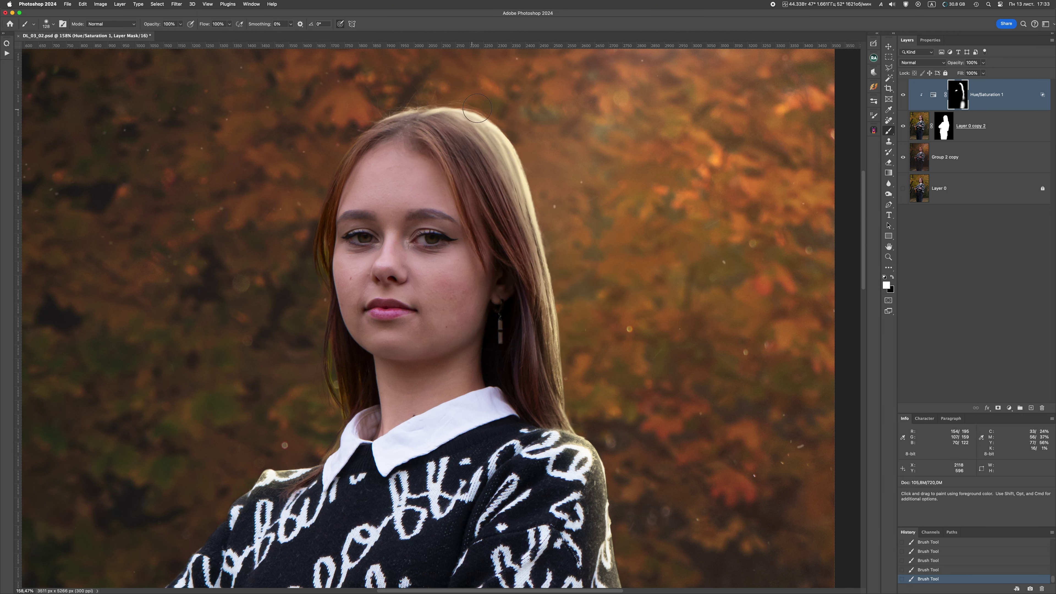
drag(557, 345, 577, 431)
drag(577, 431, 539, 435)
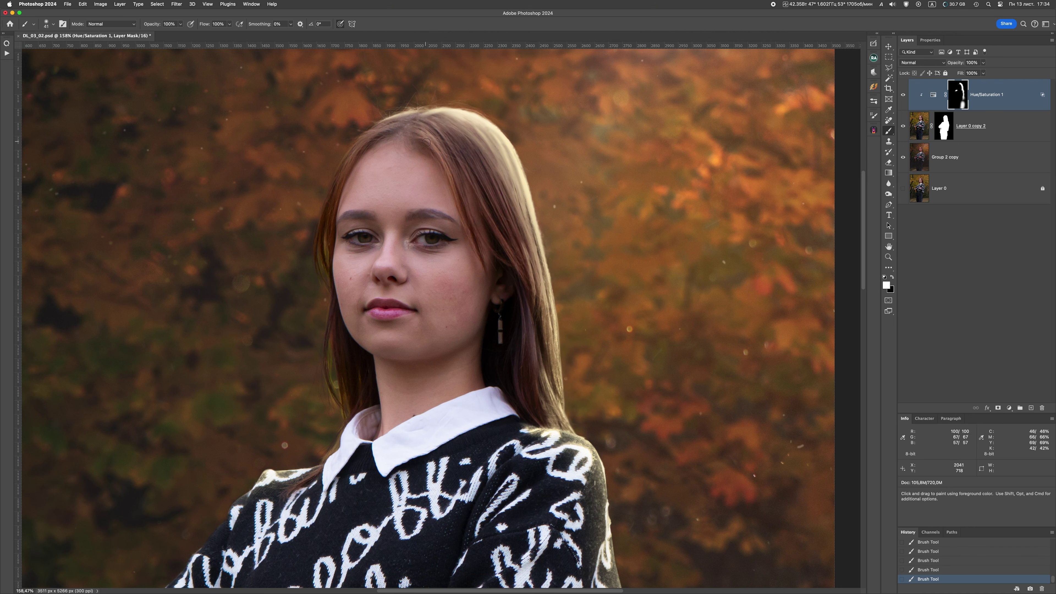
Blend the golden Hue/Saturation layer in Lighten mode and adjust its saturation.
key(super+0)
click(922, 63)
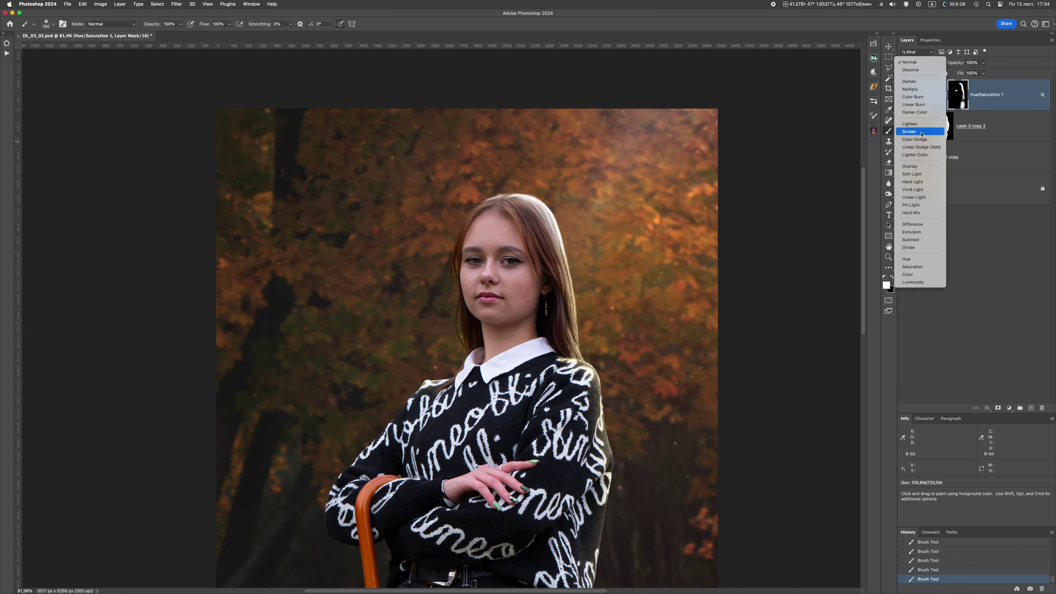
click(926, 123)
double_click(933, 95)
drag(1027, 107, 1040, 107)
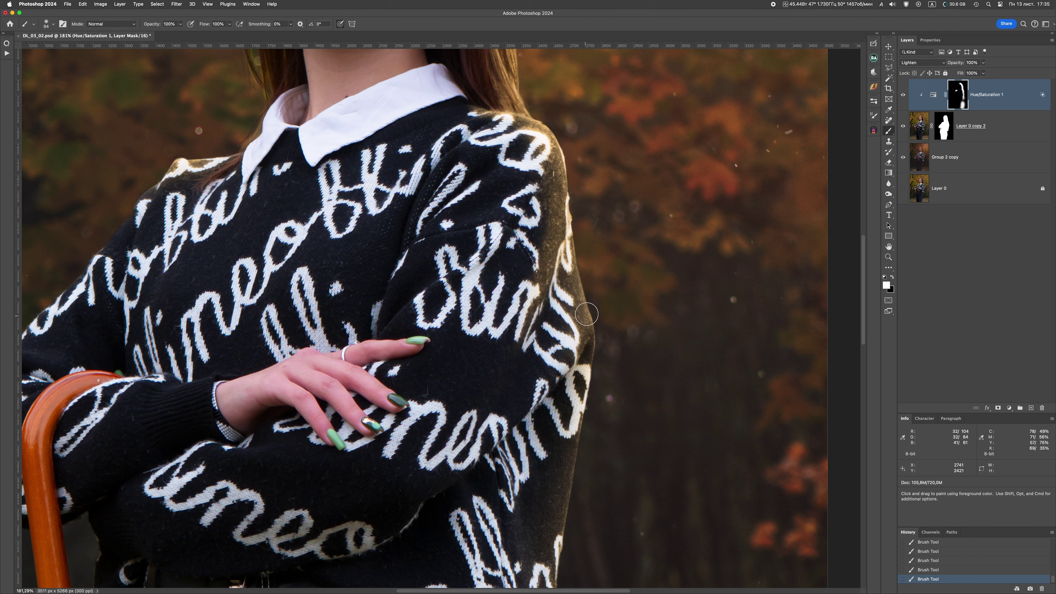
Refine the golden glow mask along the shoulder and sweater edge.
drag(586, 314, 570, 241)
scroll(590, 378, down, 5)
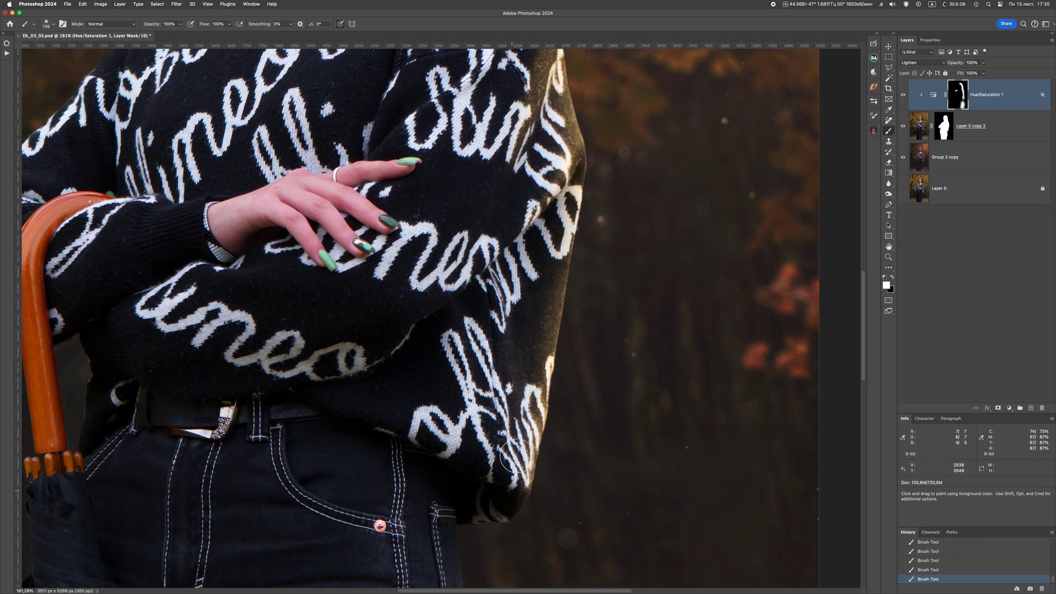
scroll(503, 373, down, 5)
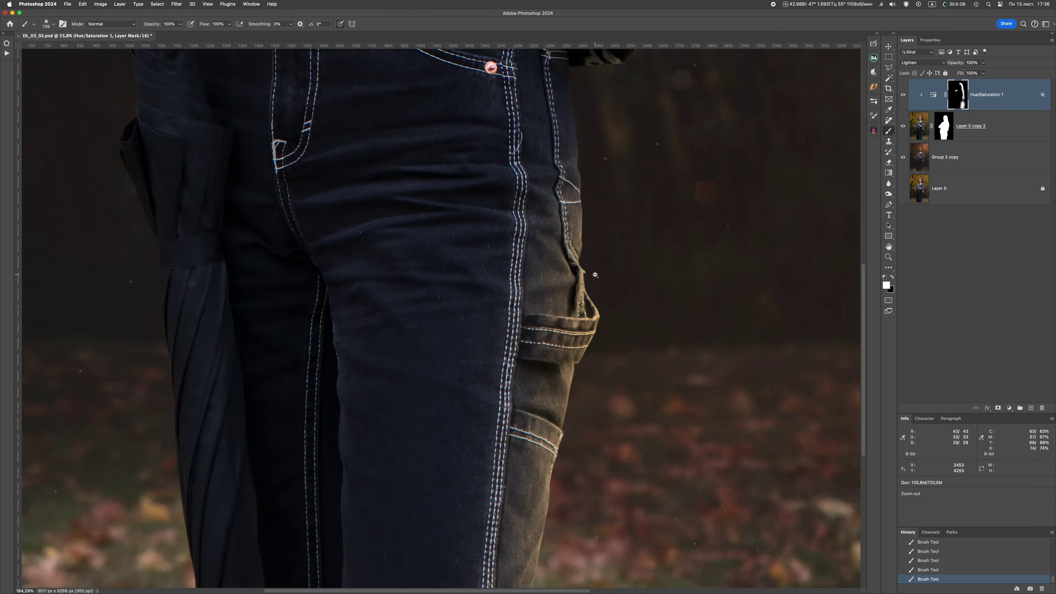
scroll(578, 344, down, 5)
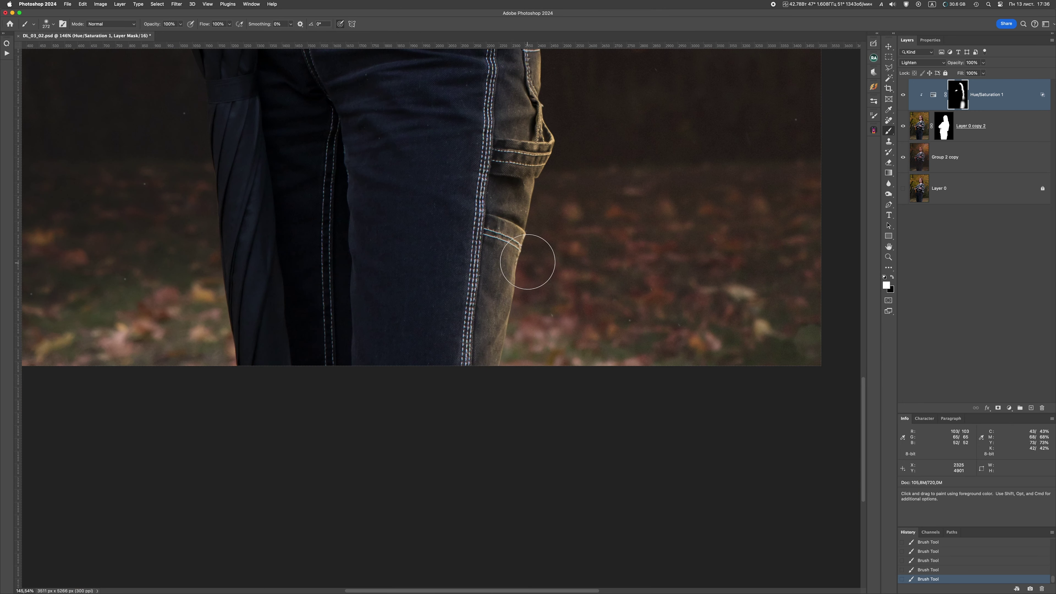
scroll(537, 255, down, 5)
drag(539, 232, 566, 252)
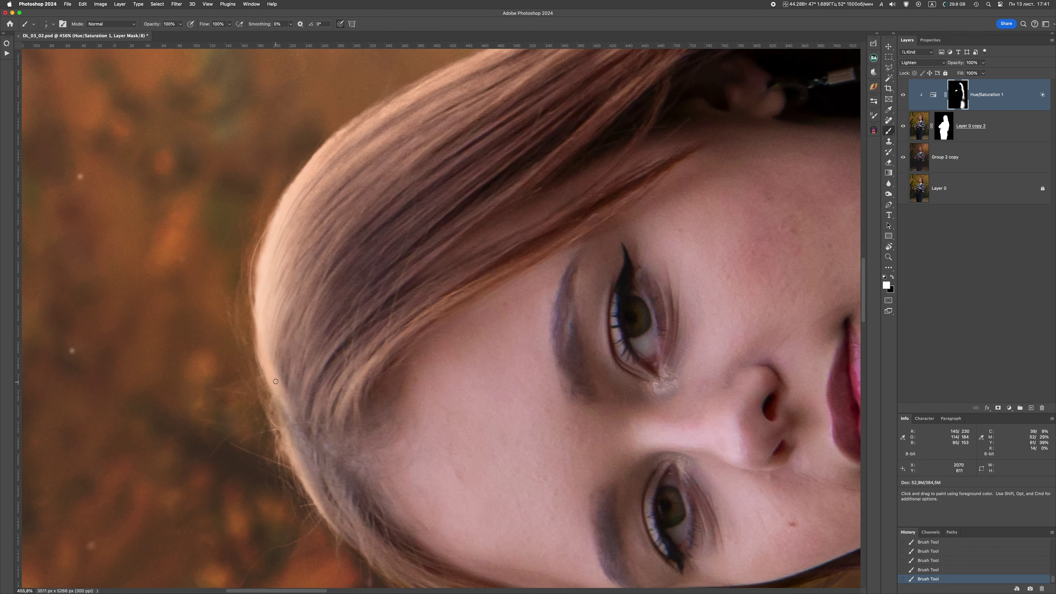
Brighten a hair strand along the edge with a slightly larger brush.
drag(340, 316, 282, 370)
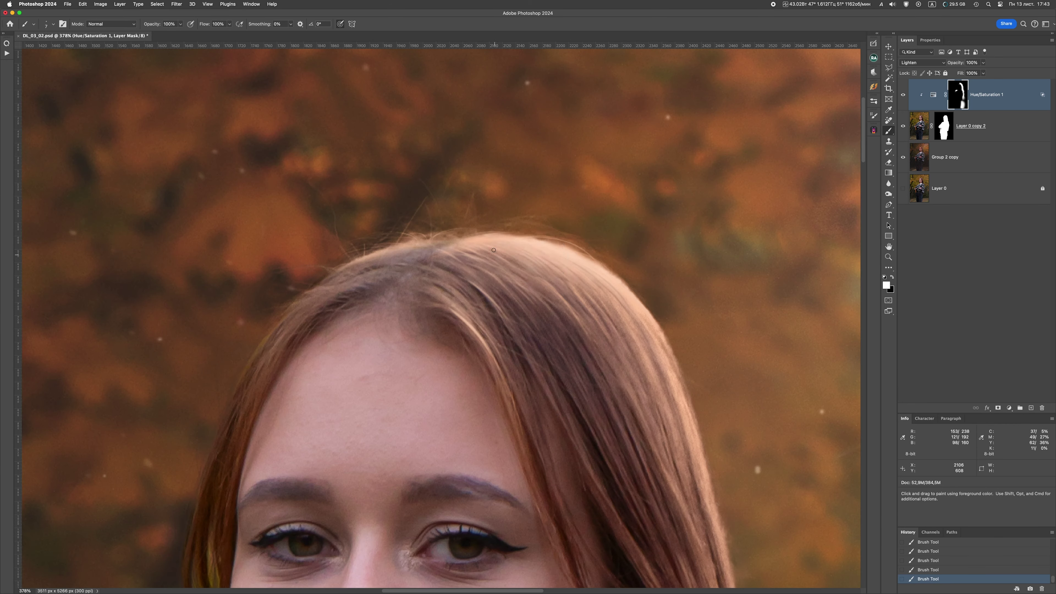
key(bracketright)
key(bracketright)
key(bracketright)
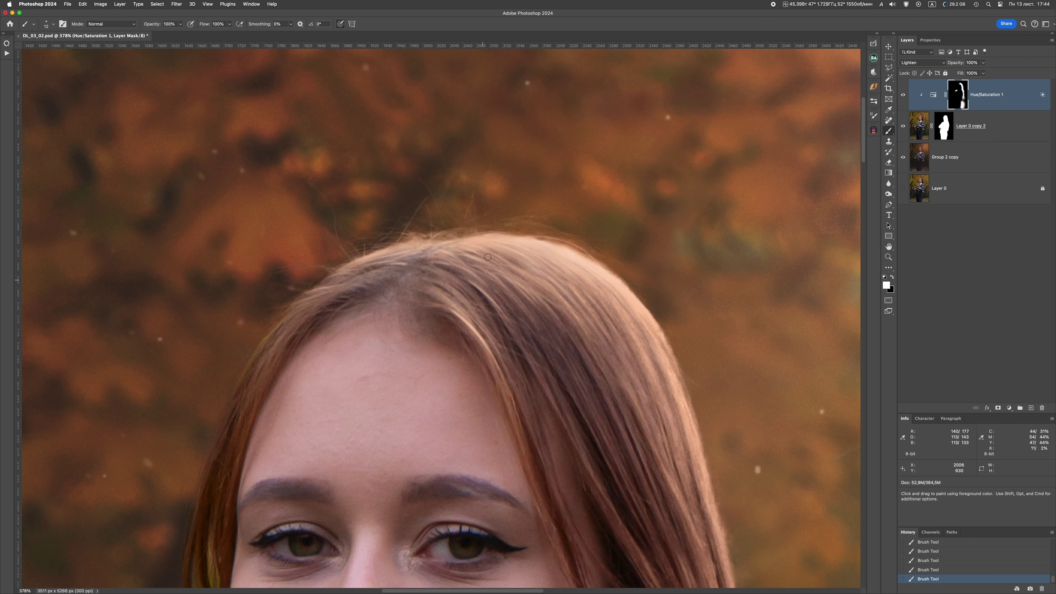
key(ctrl+0)
scroll(448, 353, up, 5)
scroll(450, 470, down, 5)
scroll(450, 470, down, 5)
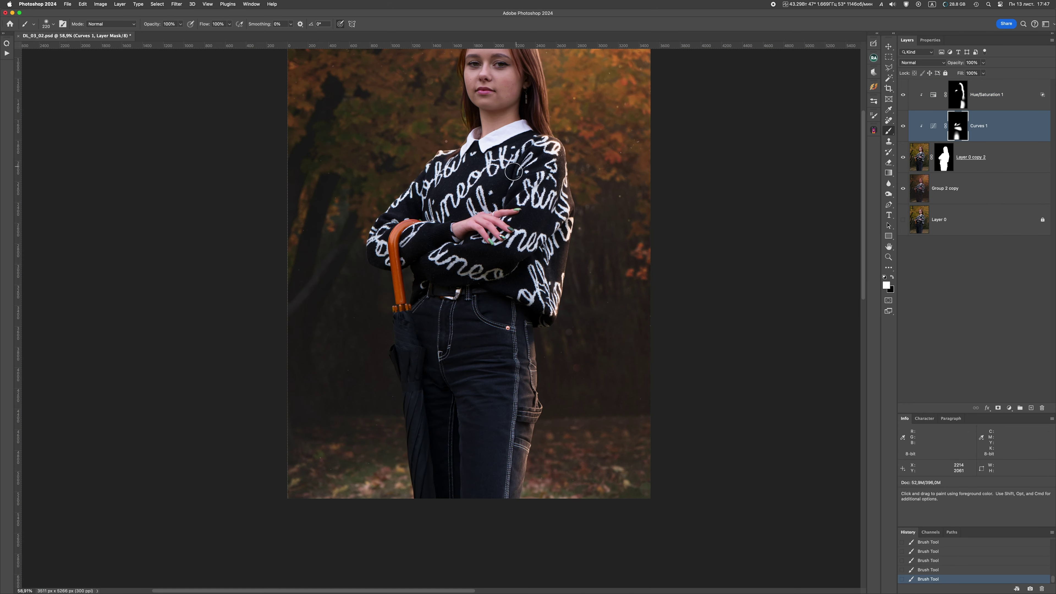
Enlarge the brush and check the Curves layer's blend modes, leaving them unchanged.
key(bracketright)
key(bracketright)
key(bracketright)
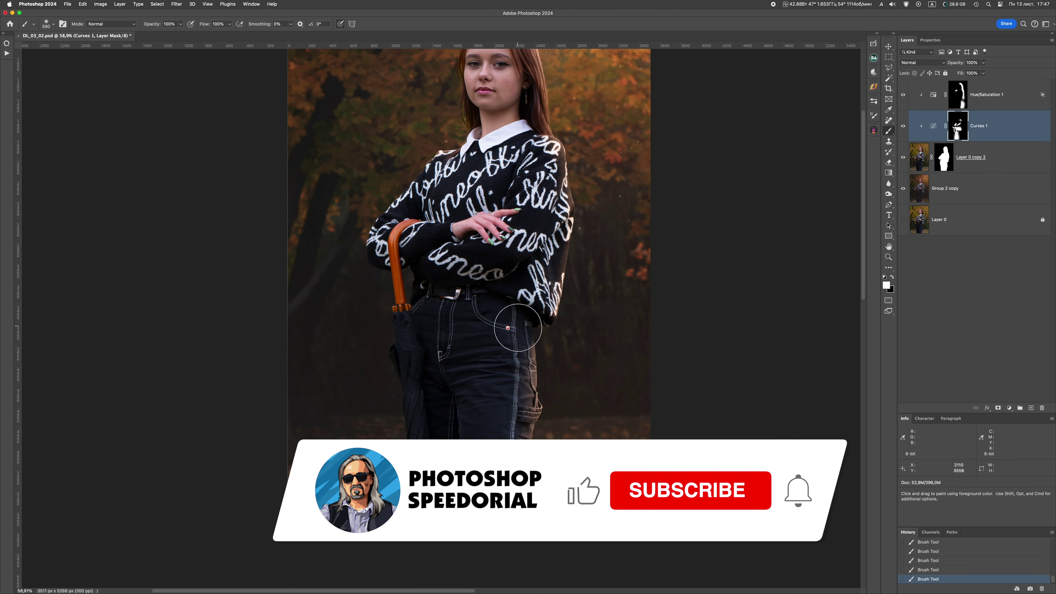
scroll(471, 169, up, 5)
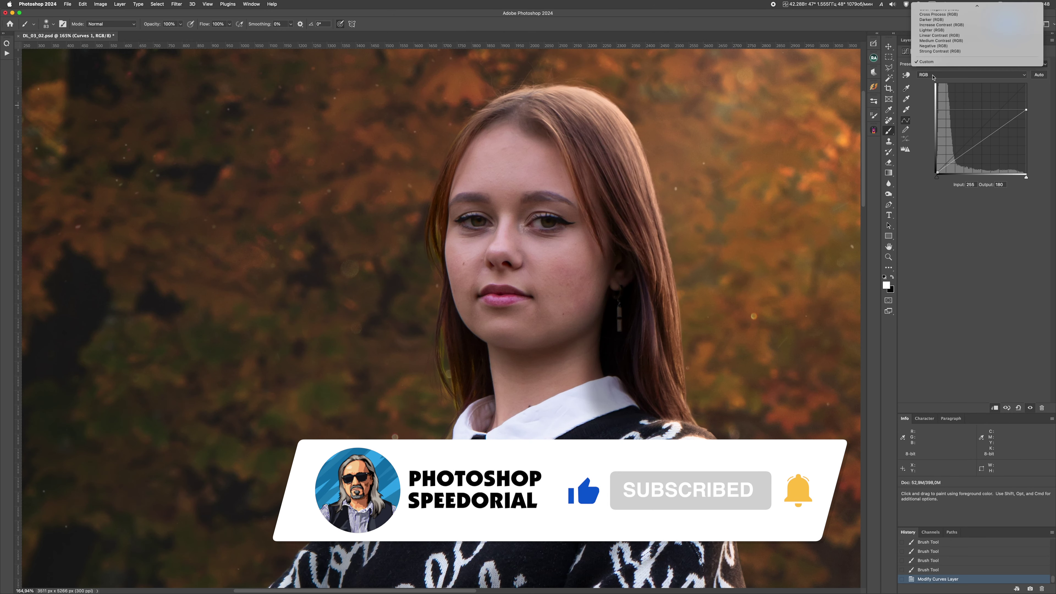
click(913, 62)
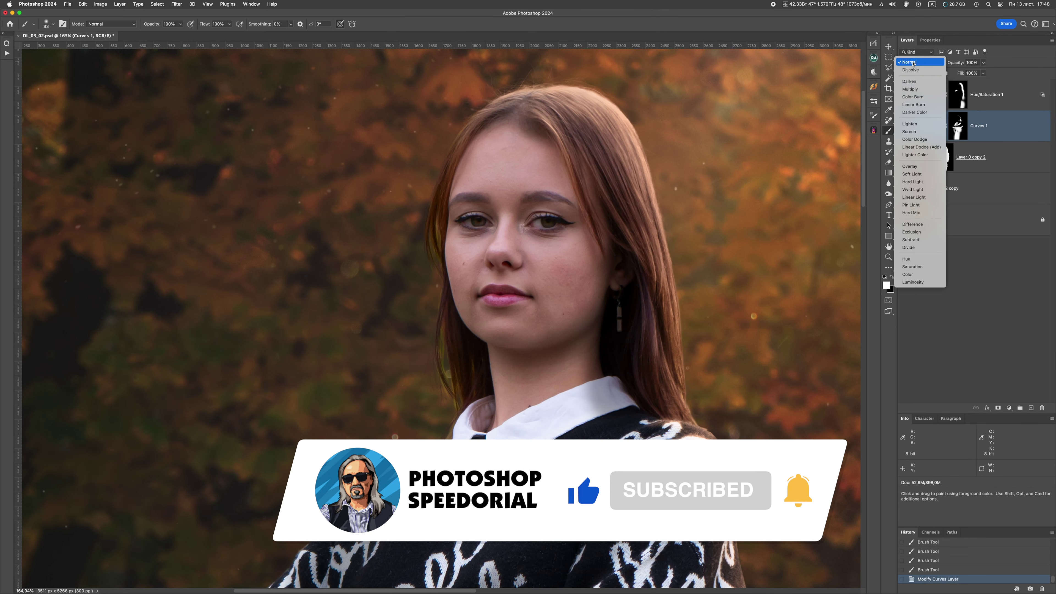
key(Escape)
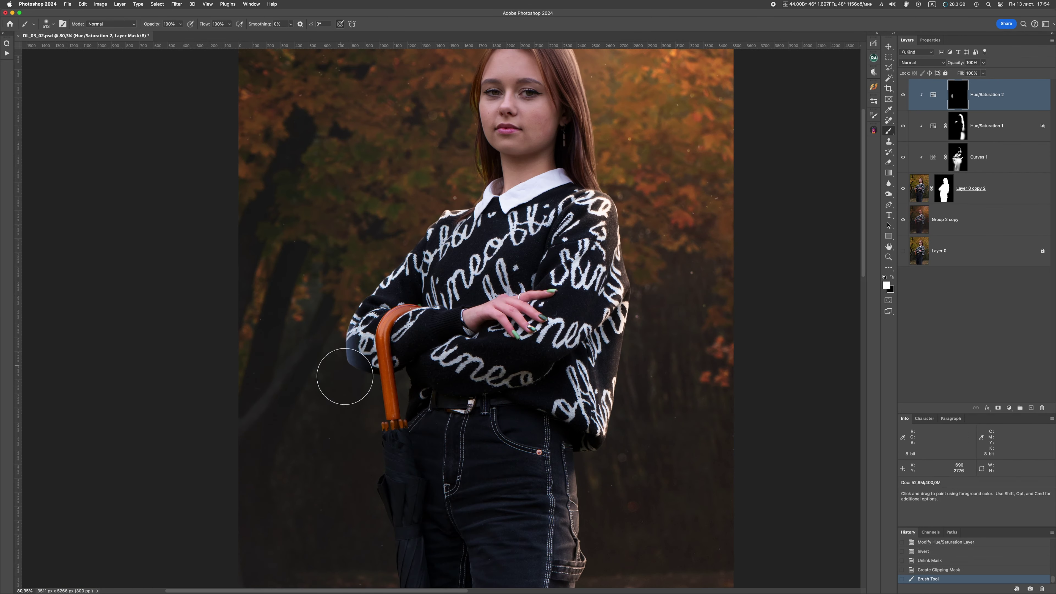
Paint the blue tint onto the sleeve and umbrella handle edge with a soft ~84 px brush.
drag(341, 378, 504, 365)
key(bracketright)
key(bracketright)
key(bracketright)
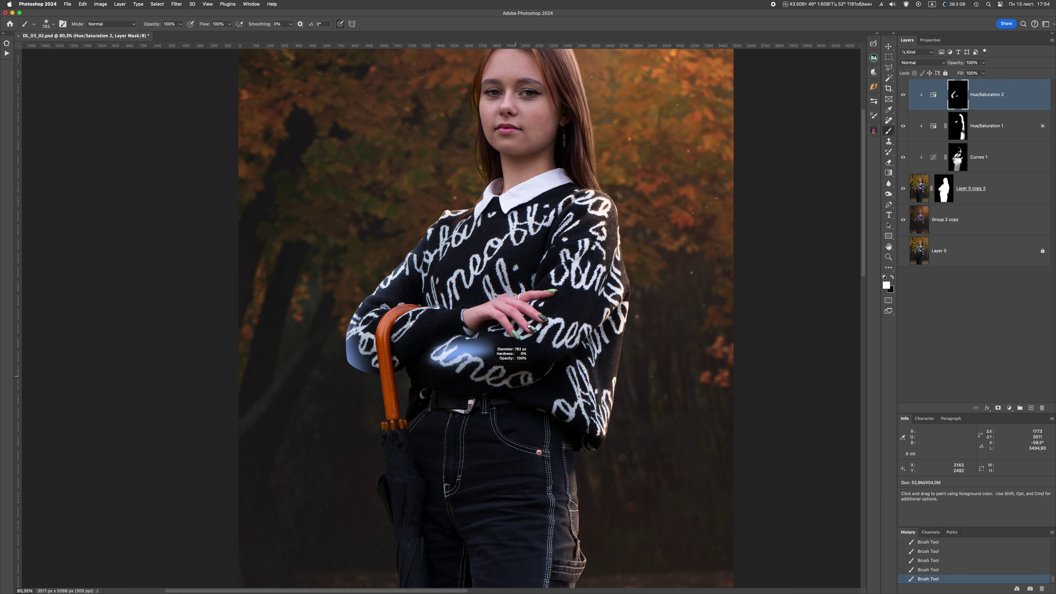
drag(364, 310, 420, 287)
scroll(385, 255, up, 3)
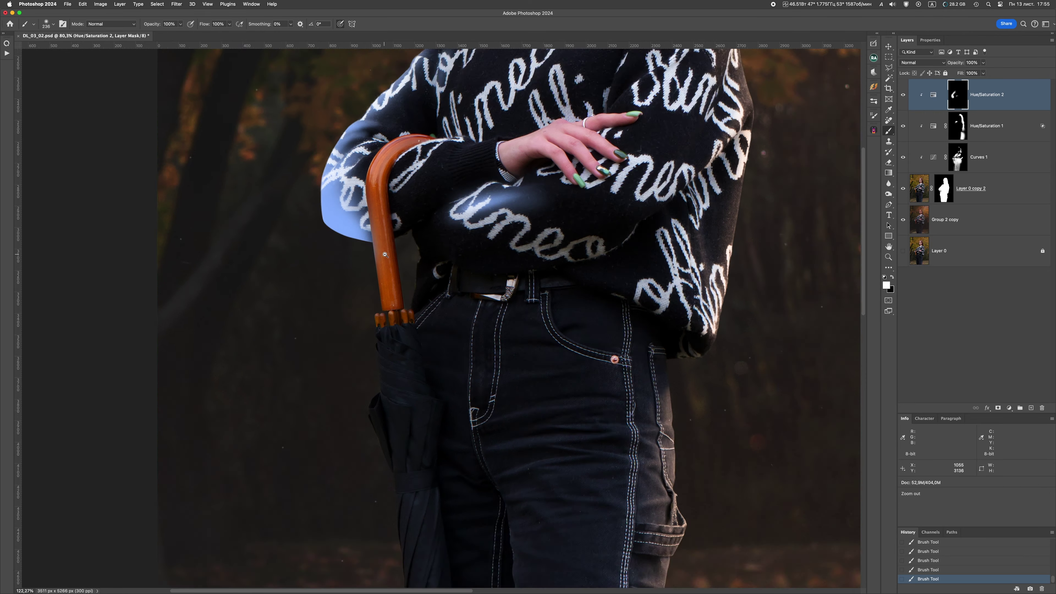
scroll(385, 255, up, 2)
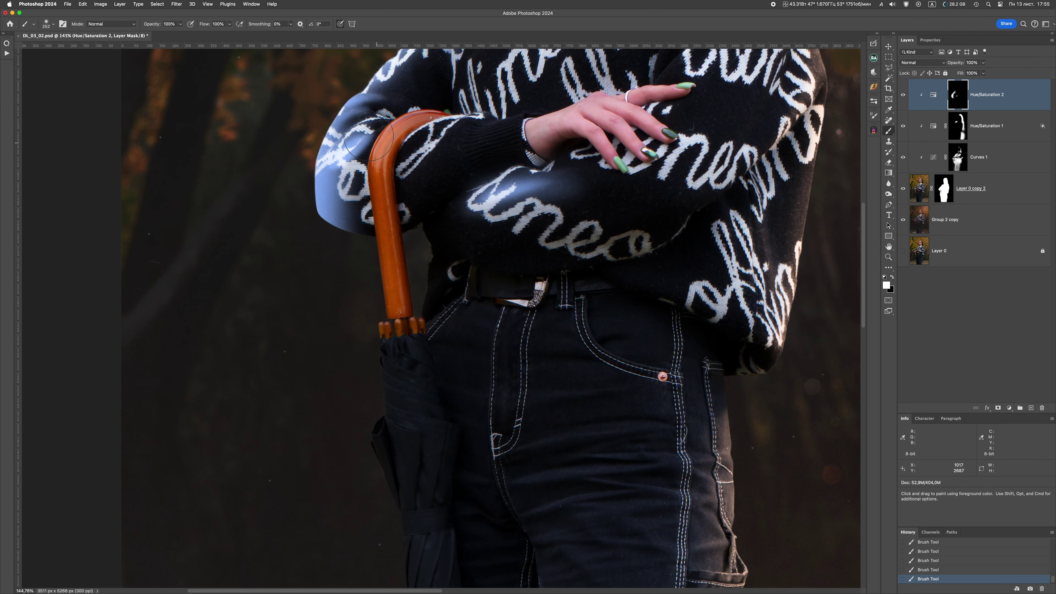
mouse_move(369, 137)
mouse_down()
mouse_move(327, 172)
mouse_move(388, 306)
mouse_up()
drag(397, 237, 420, 237)
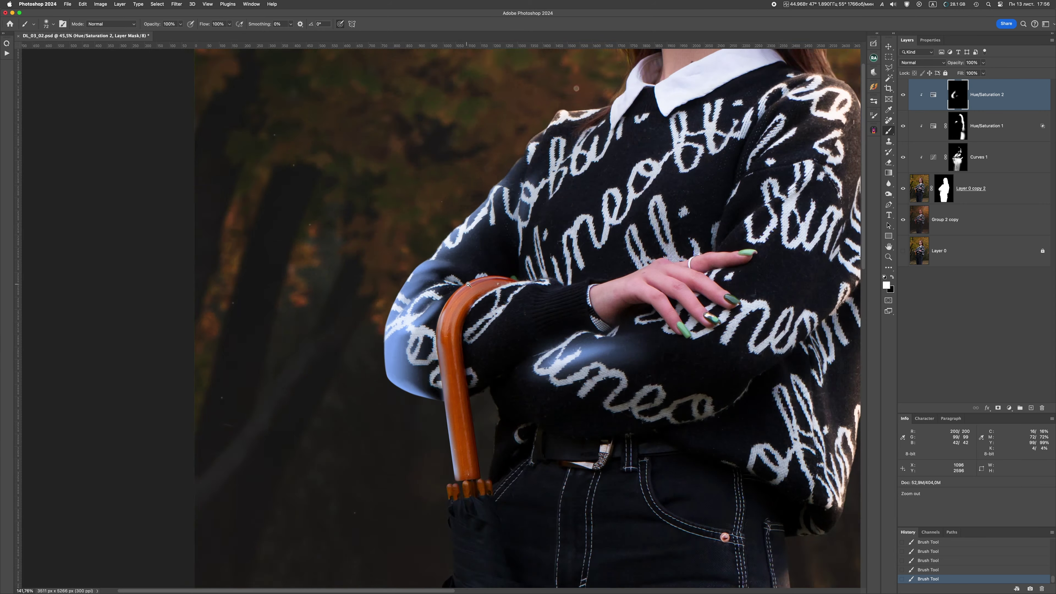
Blend the blue tint in Screen mode and extend it along the lower sleeve edge.
click(841, 63)
click(921, 62)
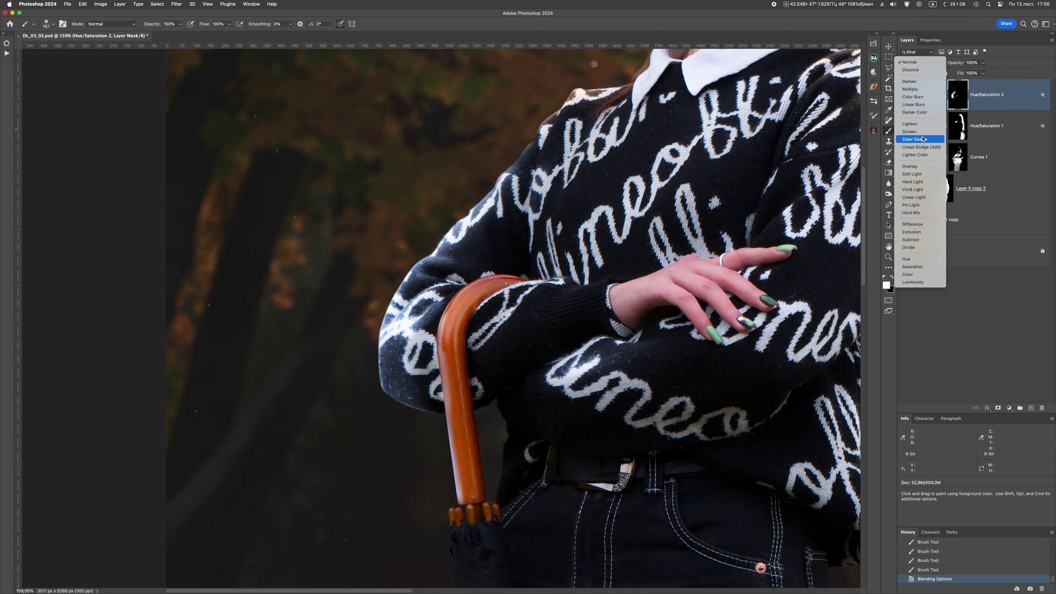
click(920, 133)
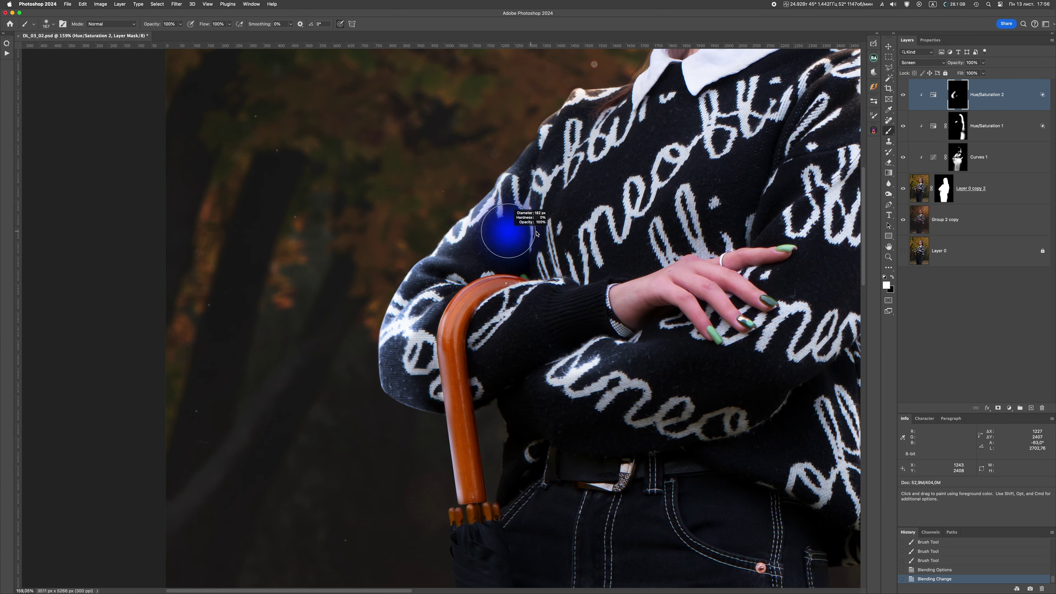
drag(451, 329, 391, 374)
drag(424, 429, 386, 400)
scroll(386, 400, down, 5)
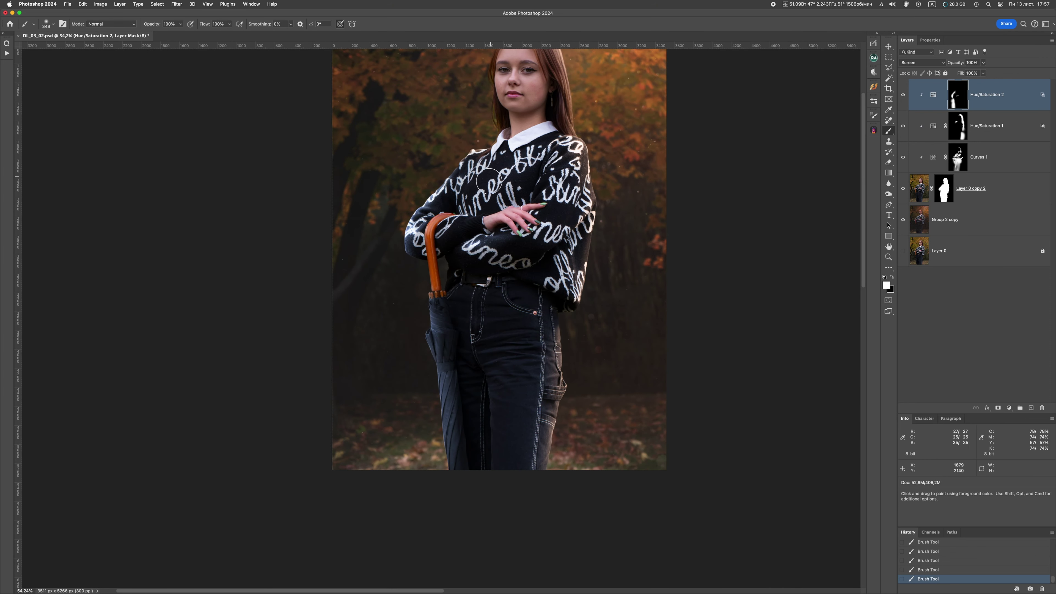
Raise the blue tint's lightness to +63.
scroll(488, 180, up, 4)
drag(481, 111, 466, 266)
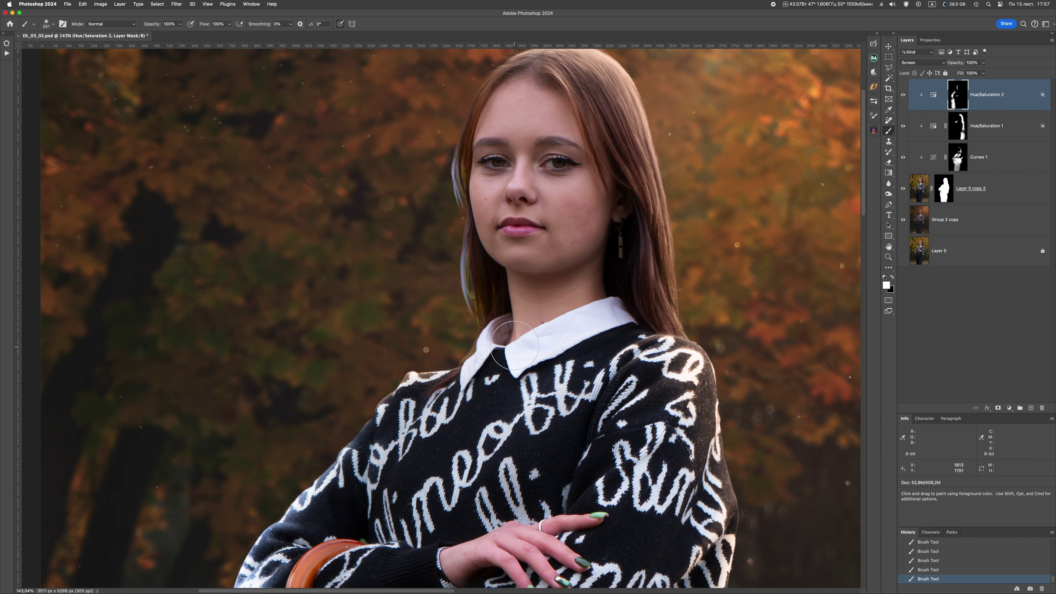
key(super+0)
double_click(933, 95)
drag(1014, 121, 1019, 121)
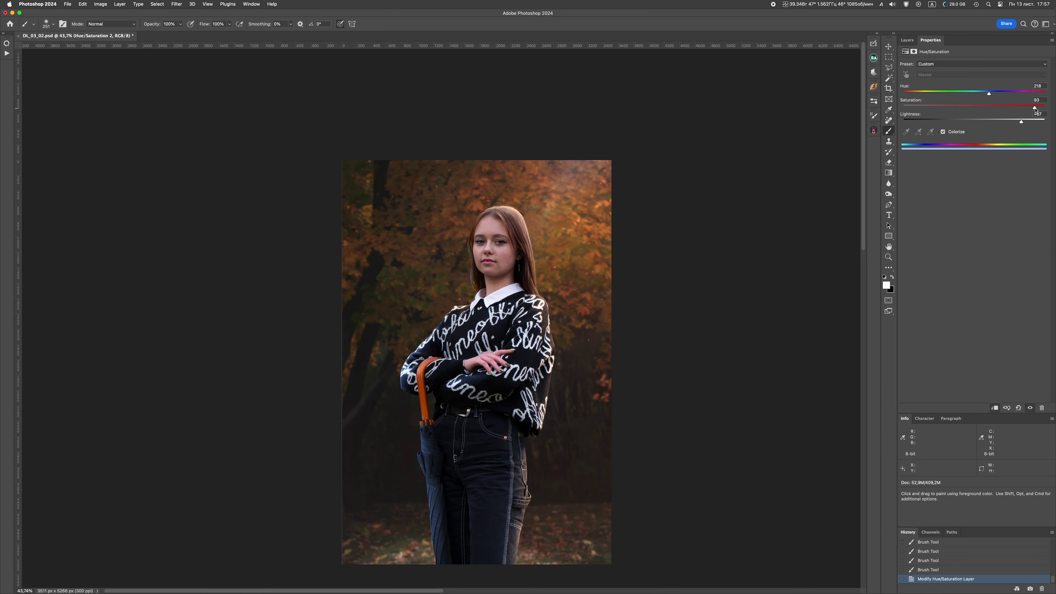
click(907, 40)
Paint blue light along the jeans.
scroll(471, 432, up, 3)
drag(471, 432, 479, 354)
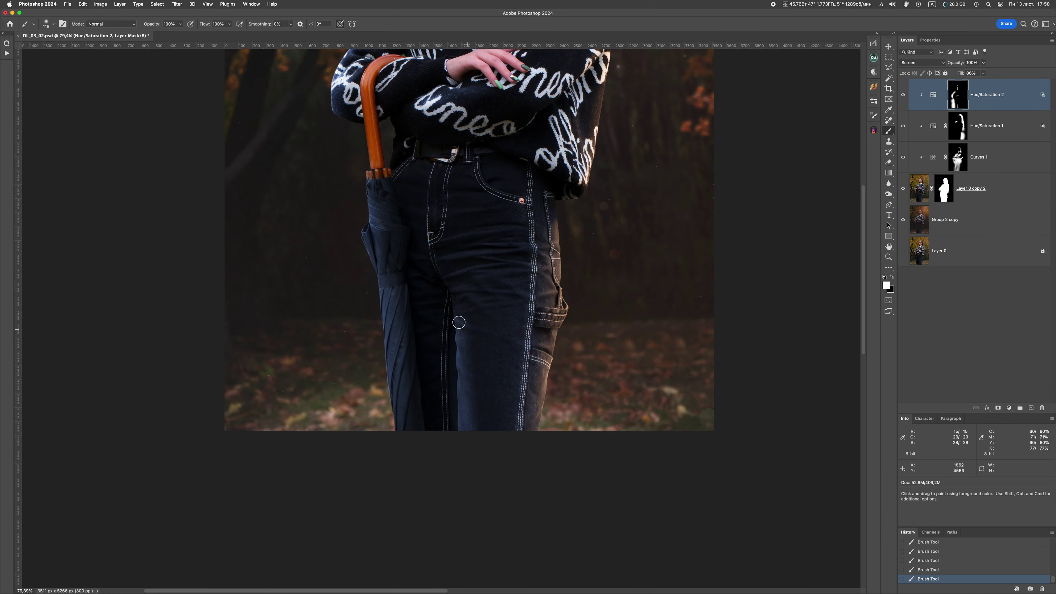
scroll(376, 179, up, 5)
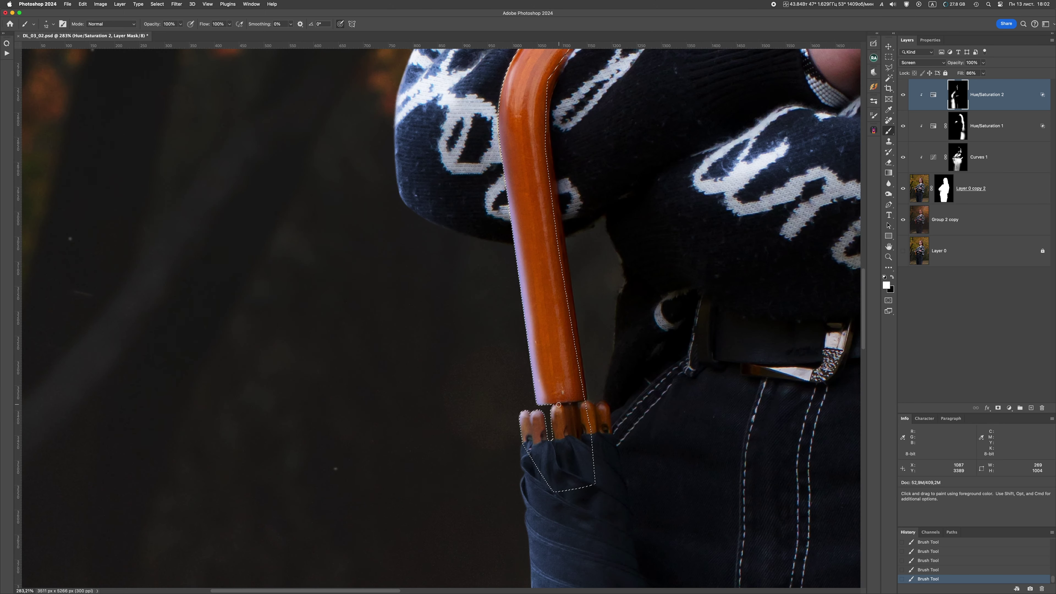
scroll(542, 378, up, 5)
Paint blue light along the umbrella handle's left and lower edges with a larger brush.
key(bracketright)
key(bracketright)
key(bracketright)
mouse_move(615, 162)
mouse_down()
mouse_move(516, 333)
mouse_move(527, 526)
mouse_up()
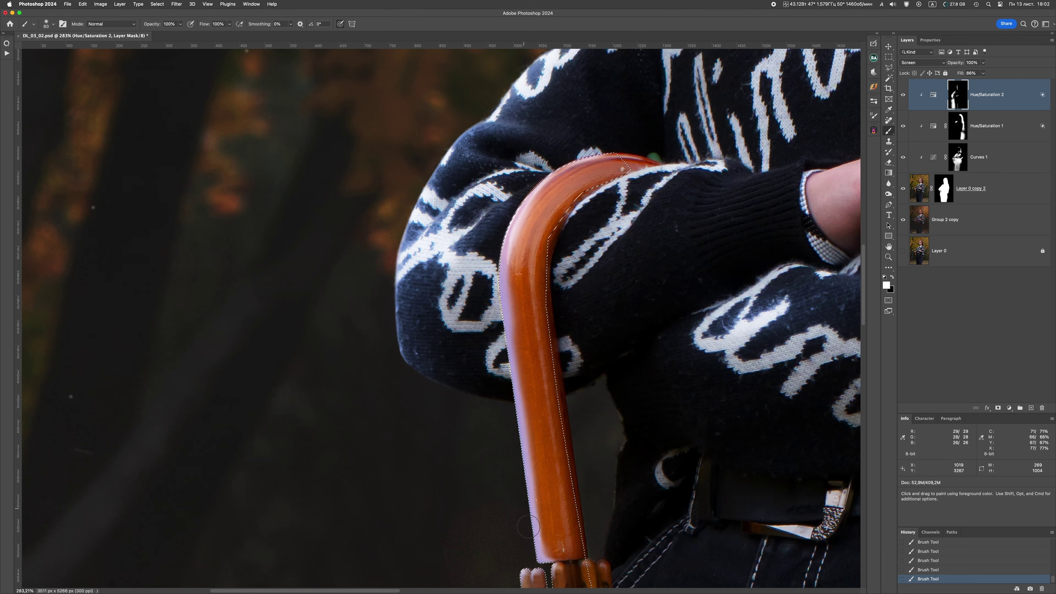
scroll(554, 520, down, 5)
scroll(525, 354, up, 5)
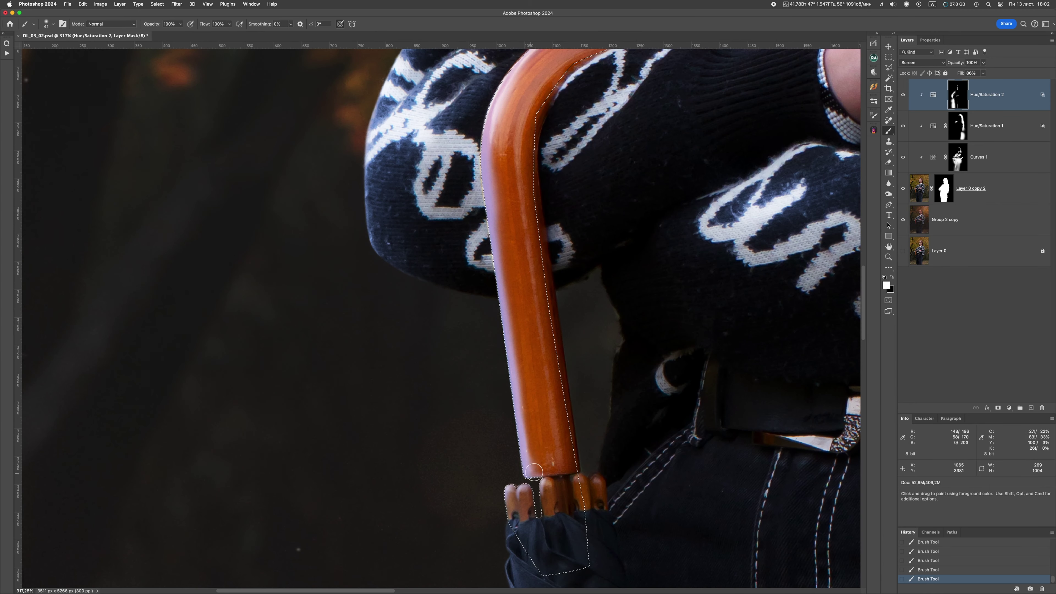
mouse_move(488, 125)
mouse_down()
mouse_move(524, 474)
mouse_move(539, 198)
mouse_up()
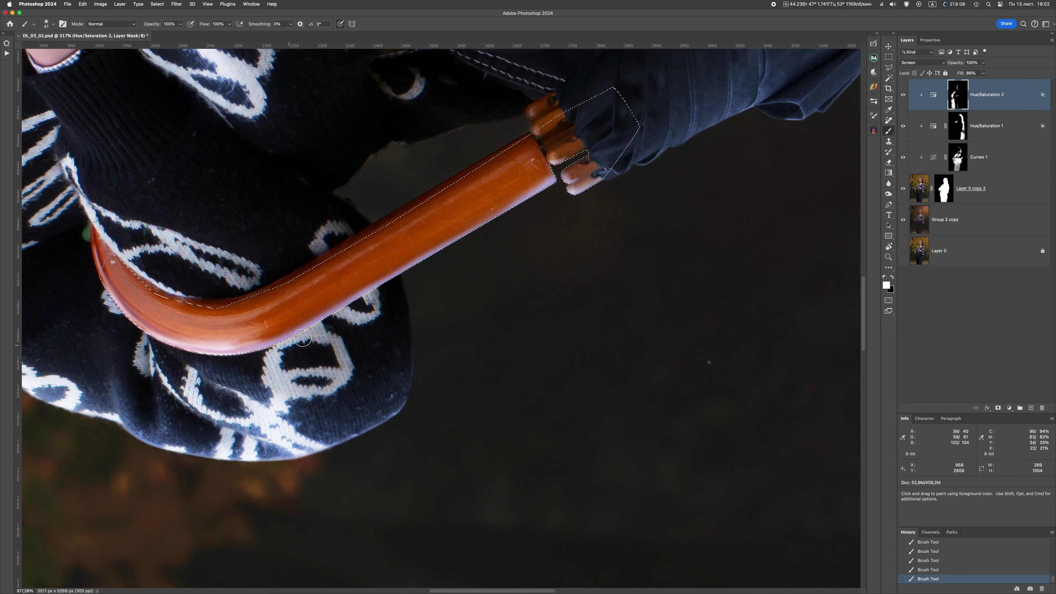
drag(274, 345, 539, 199)
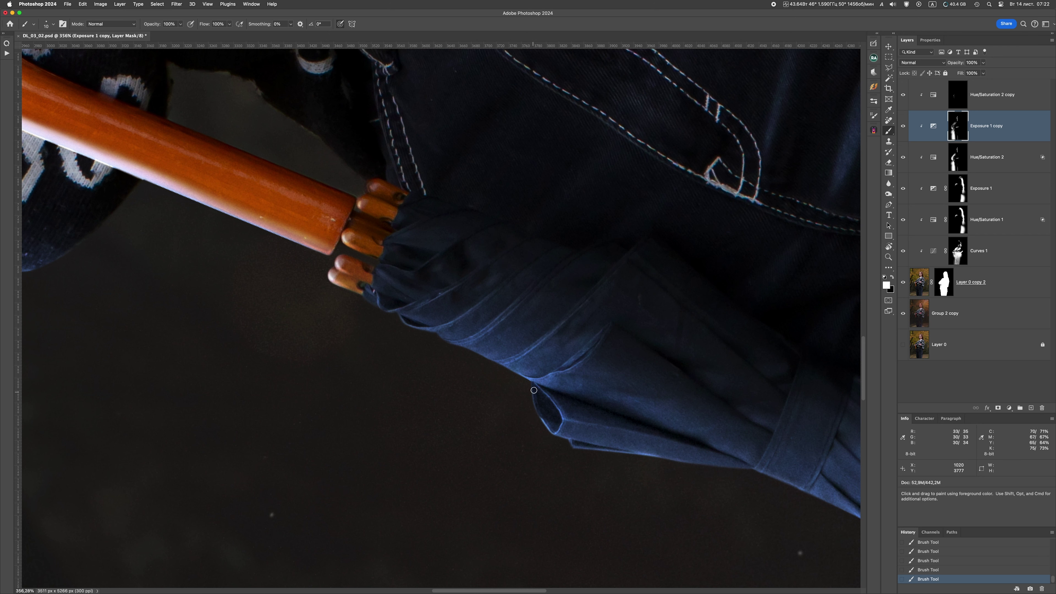
Finish painting the umbrella's blue light with a brush of about 44 px.
drag(519, 304, 641, 255)
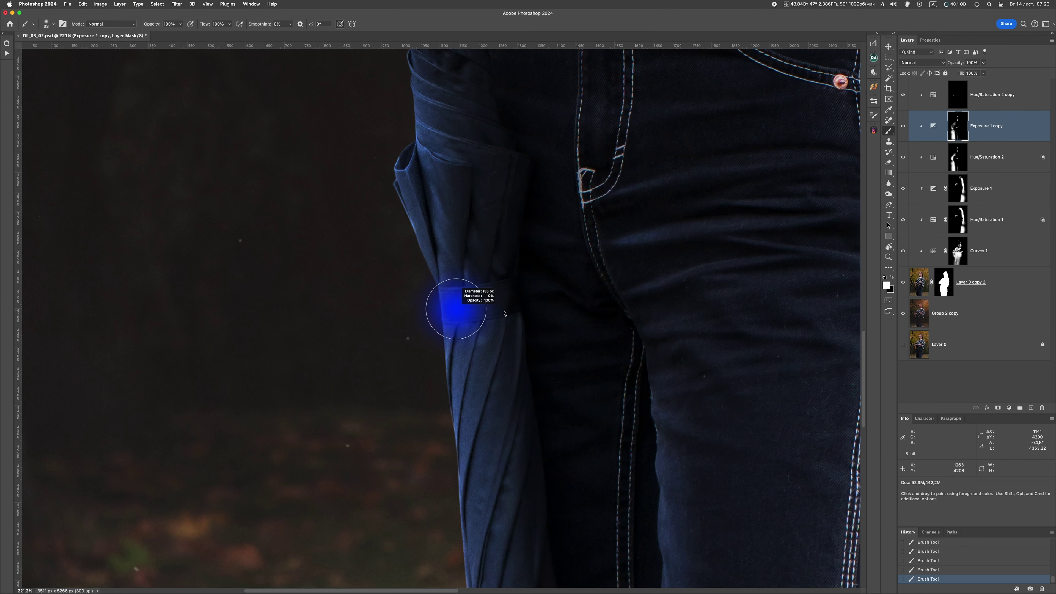
drag(473, 310, 438, 313)
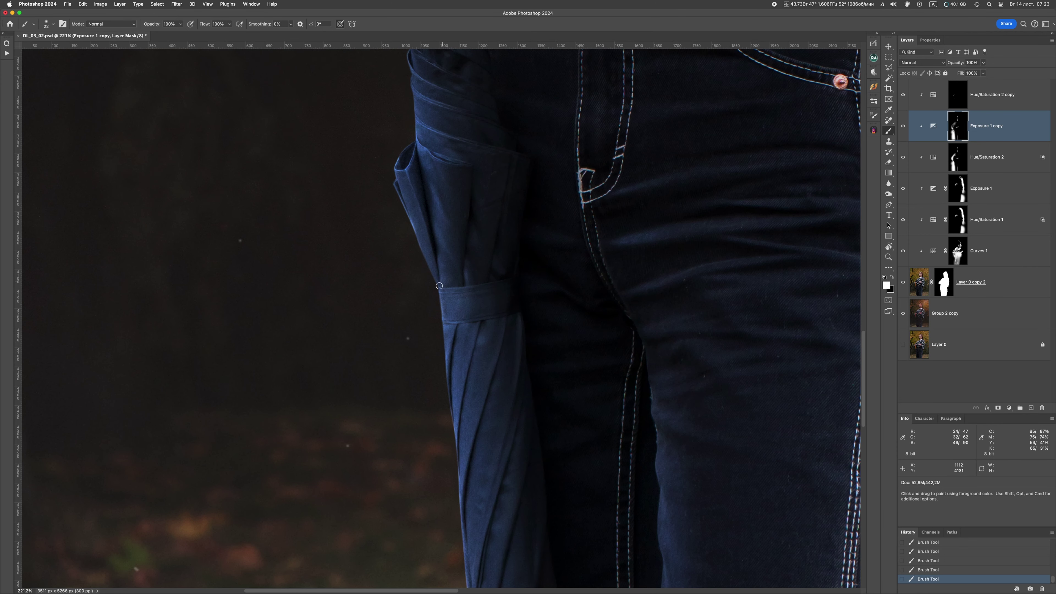
scroll(439, 285, down, 5)
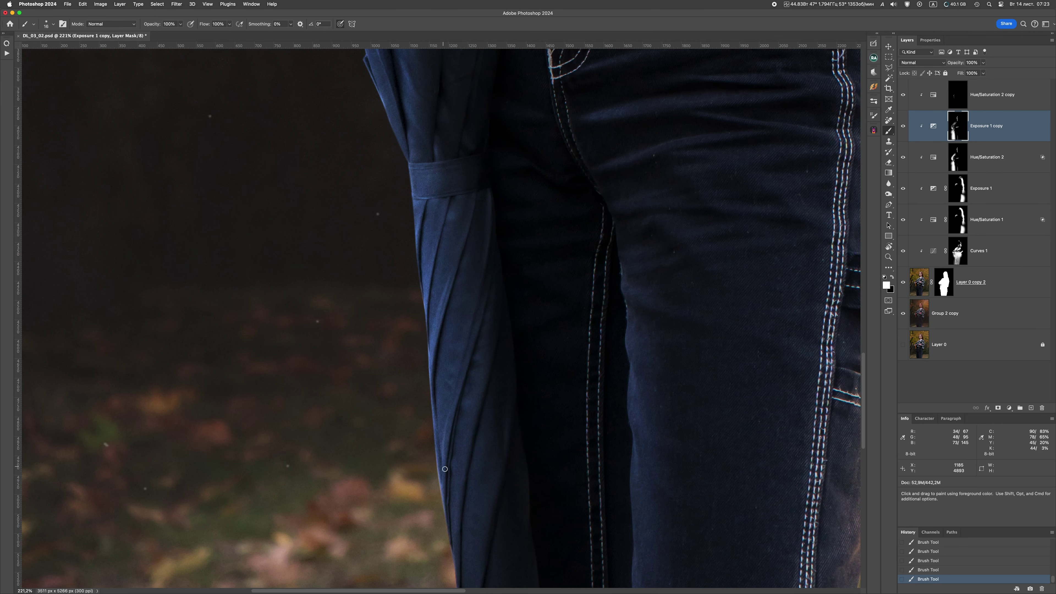
scroll(456, 549, down, 6)
scroll(456, 549, right, 2)
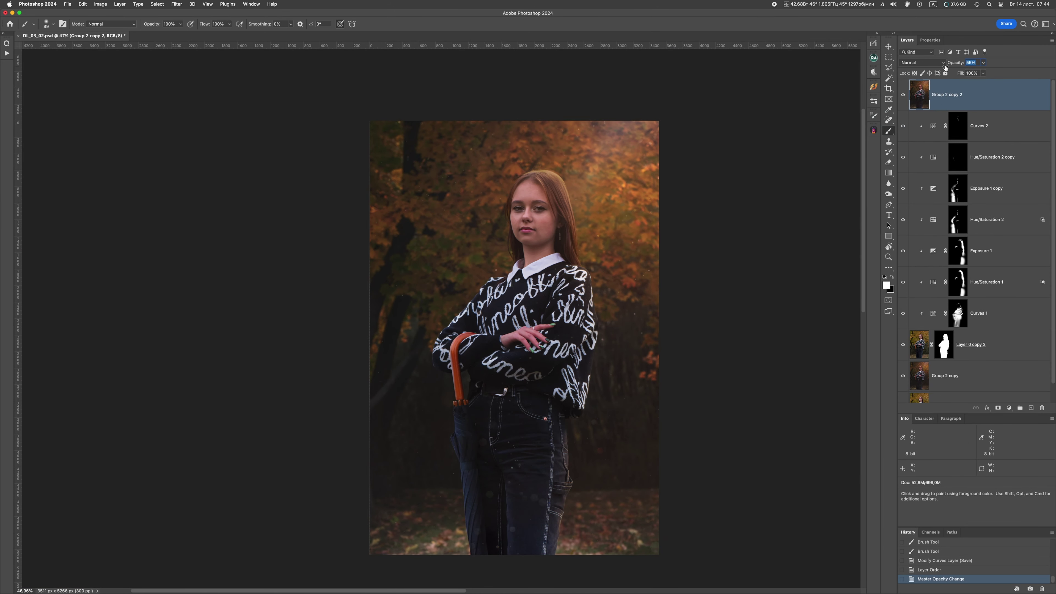
Lower the merged top layer's fill, mask it, and add a Solid Color fill layer.
drag(958, 73, 939, 79)
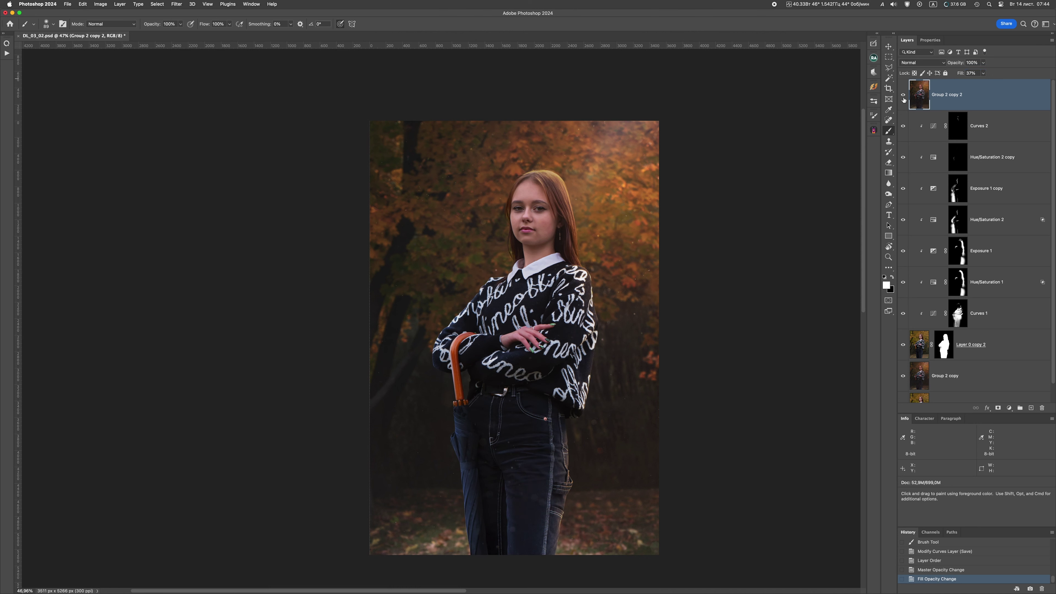
click(997, 408)
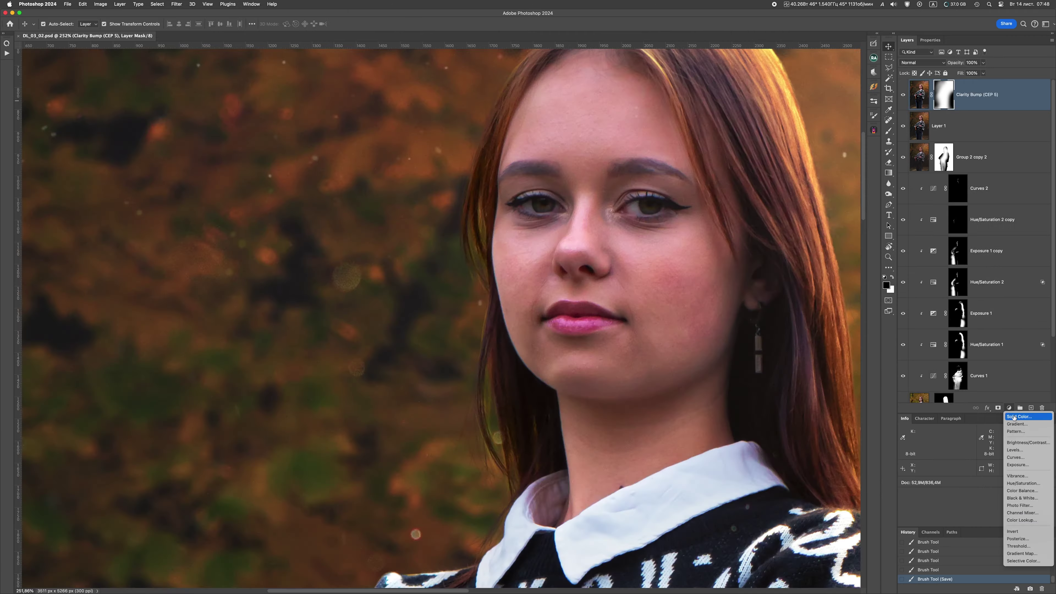
click(1014, 417)
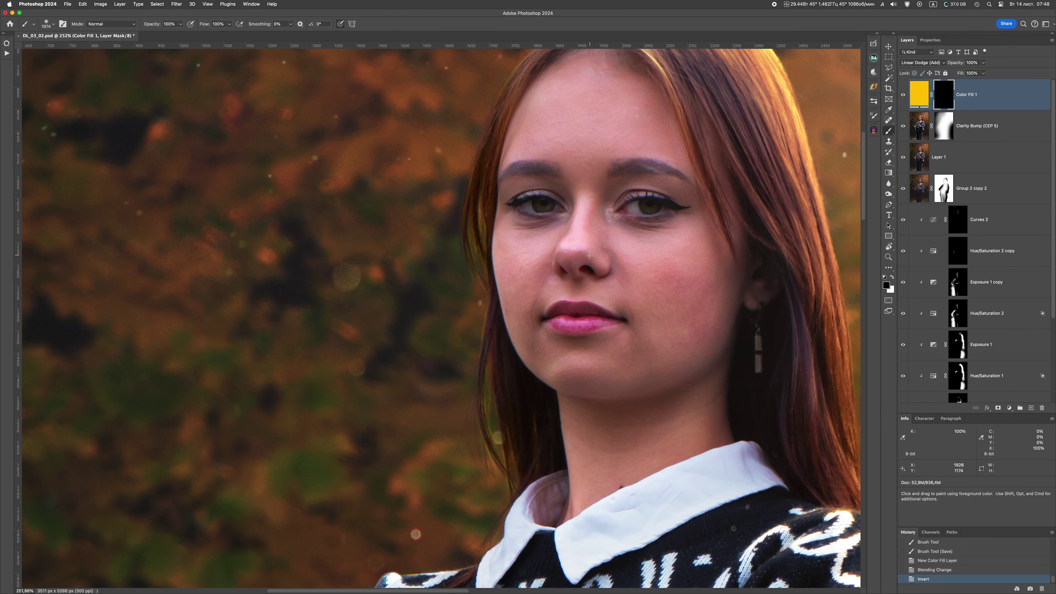
Change the glow Color Fill layer's colour to orange.
right_click(659, 108)
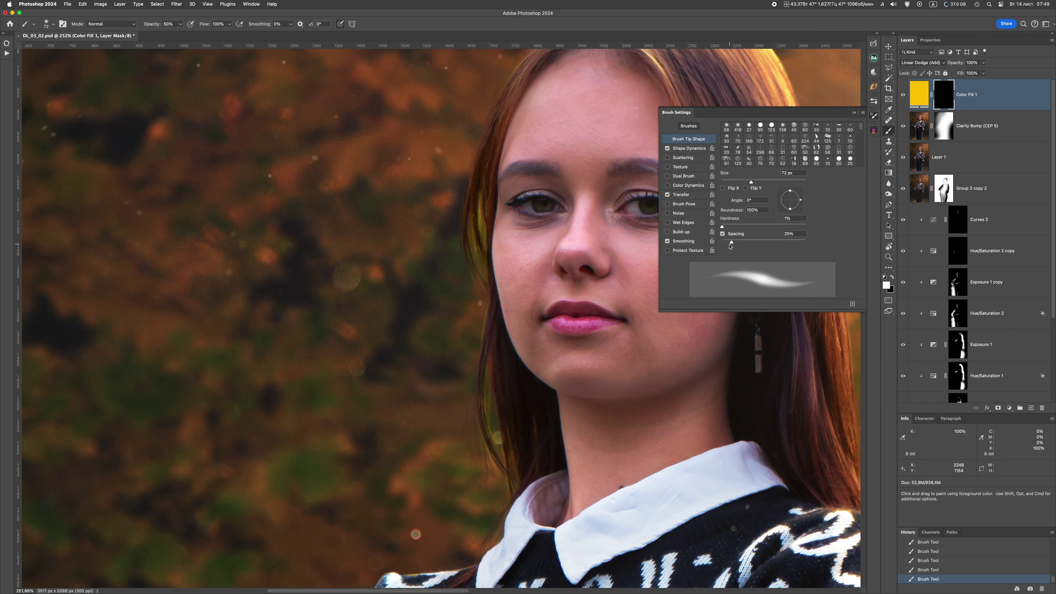
key(Return)
double_click(918, 94)
click(735, 225)
key(Return)
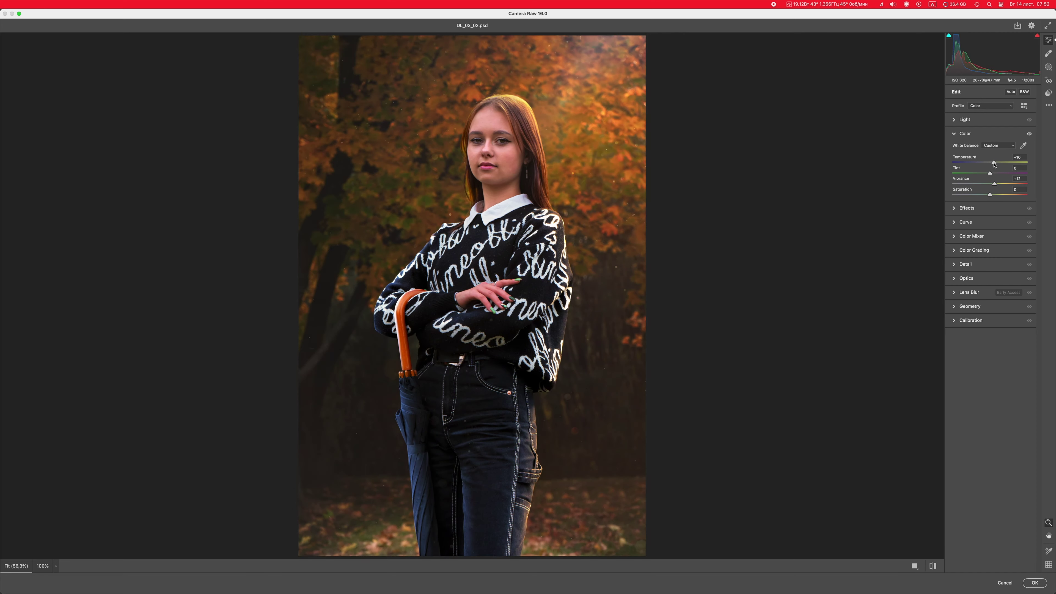
In Camera Raw, add a negative vignette to darken the image edges.
click(967, 147)
drag(990, 197, 983, 199)
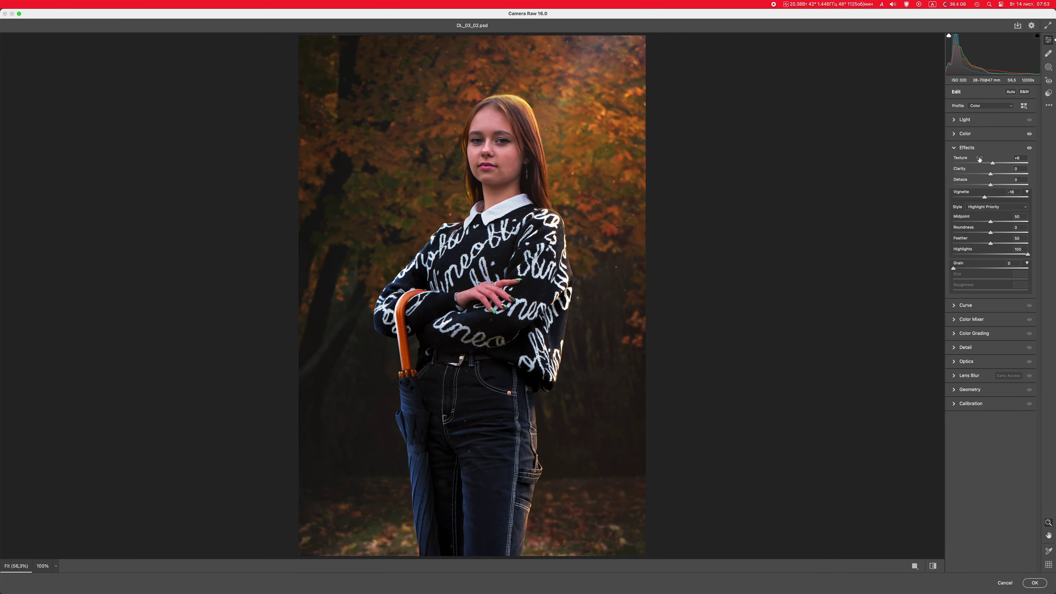
click(966, 147)
click(974, 190)
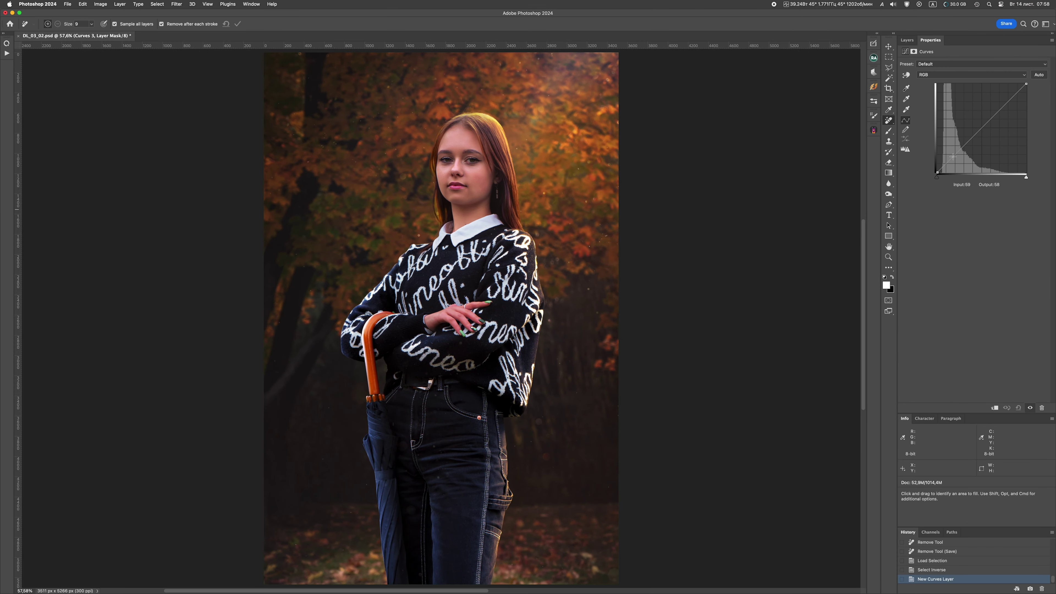